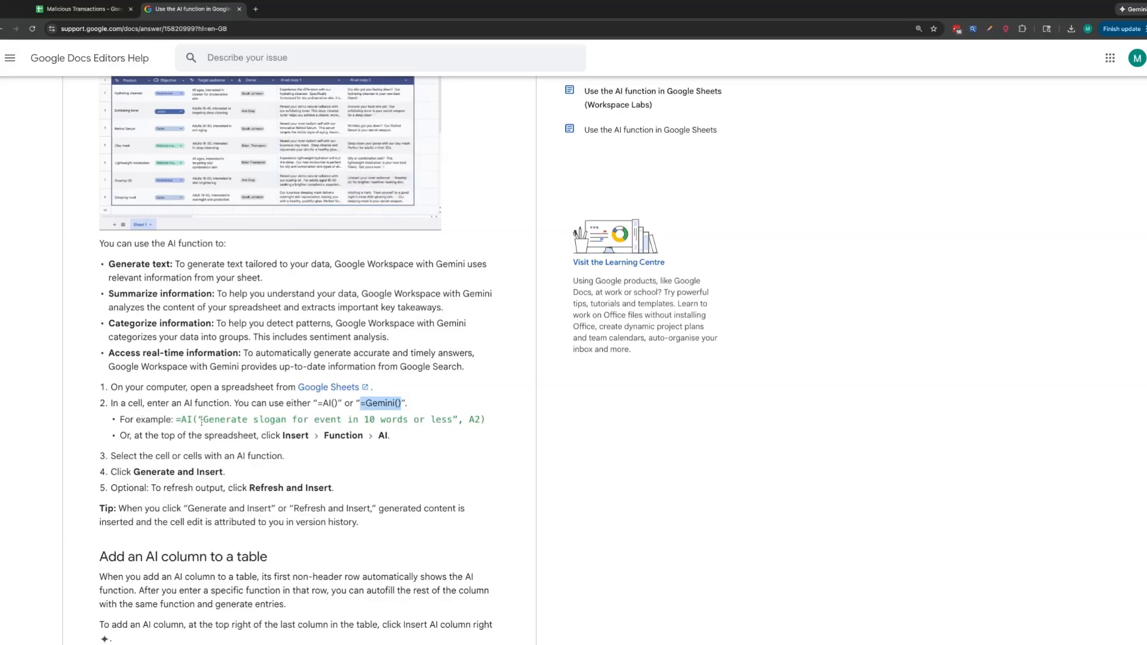
Step: Examine the prompt text and the A2 cell reference in the help article's example AI formula
drag(200, 420, 458, 420)
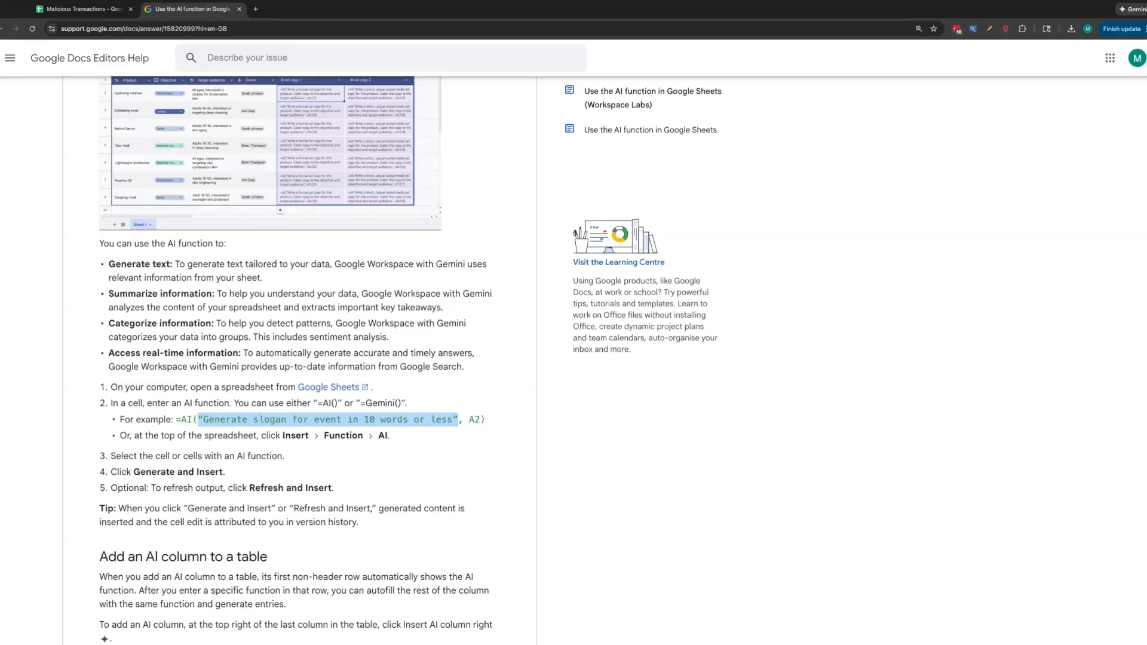
double_click(473, 420)
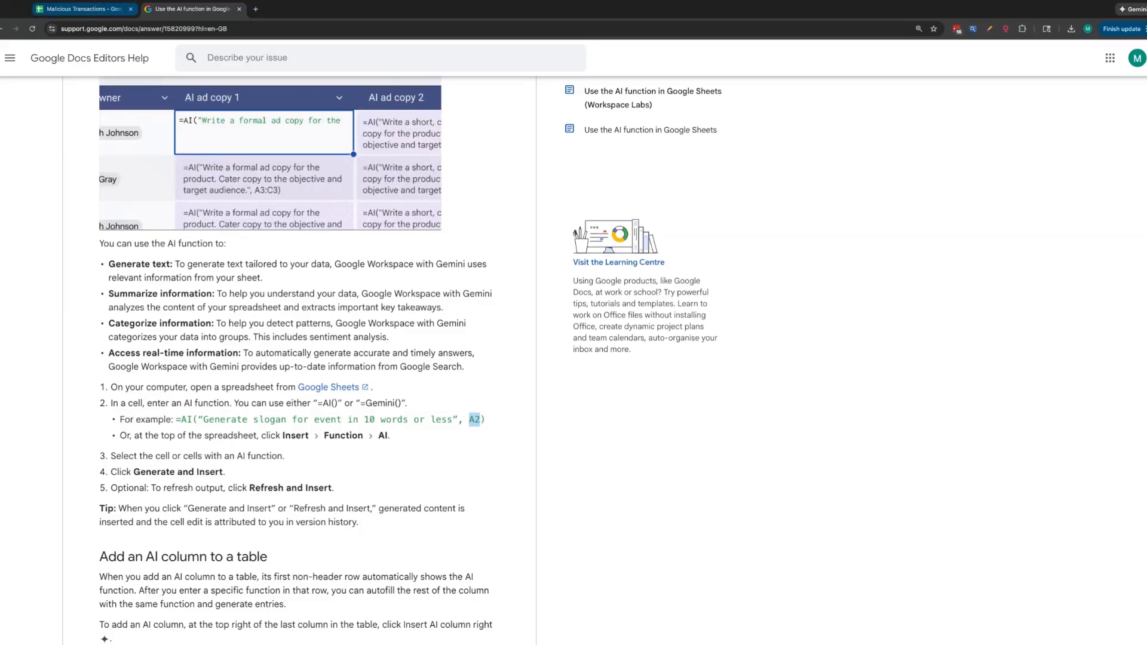
Step: Switch to the Malicious Transactions spreadsheet and look through the proxy log columns on the malicious2 sheet
click(81, 9)
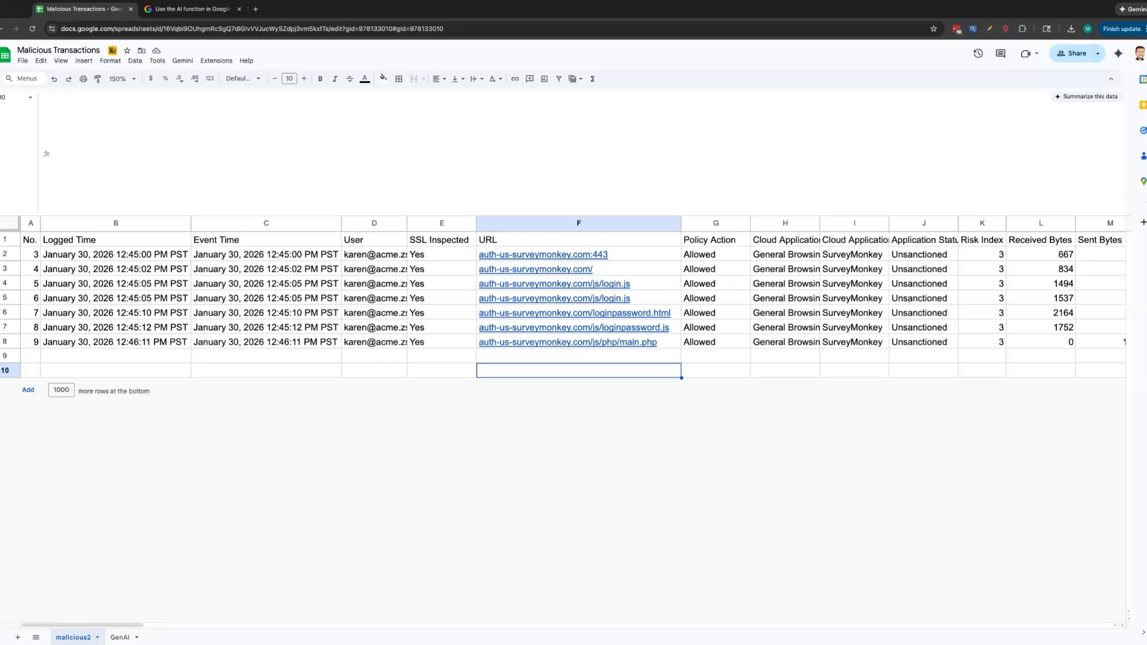
scroll(214, 269, right, 5)
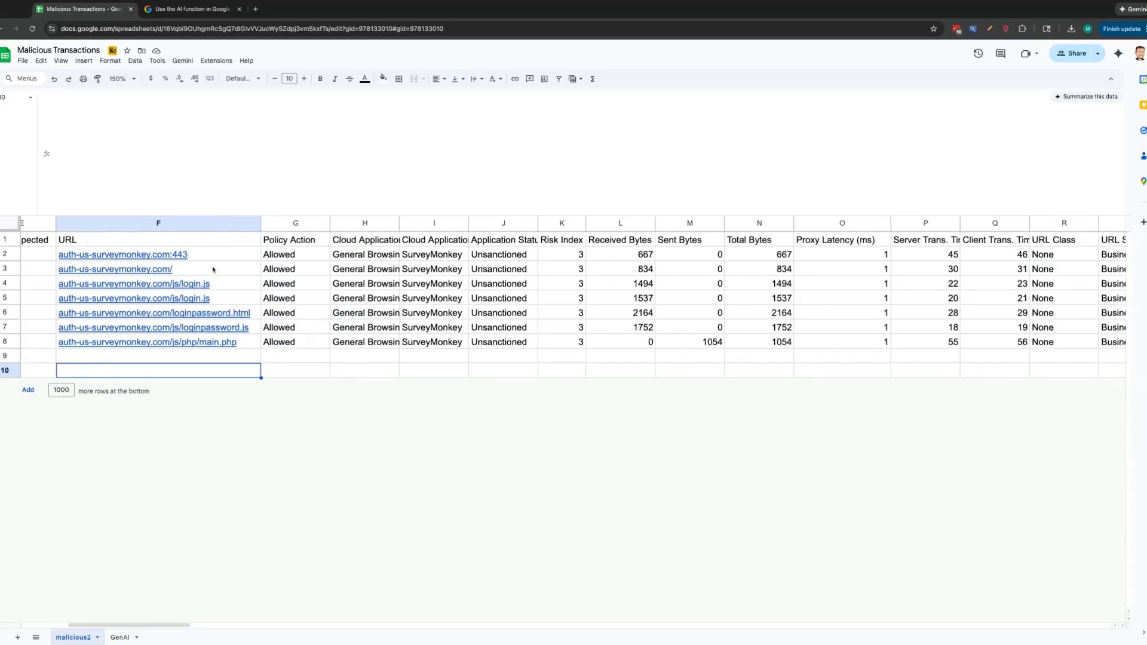
scroll(573, 298, left, 2)
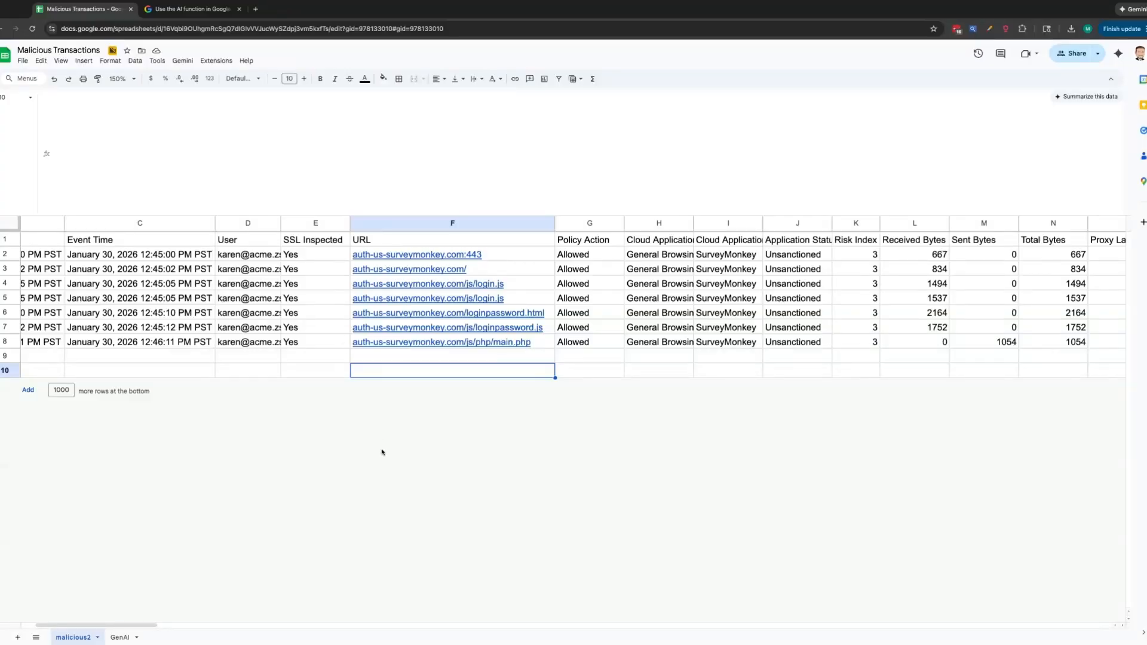
scroll(382, 452, right, 10)
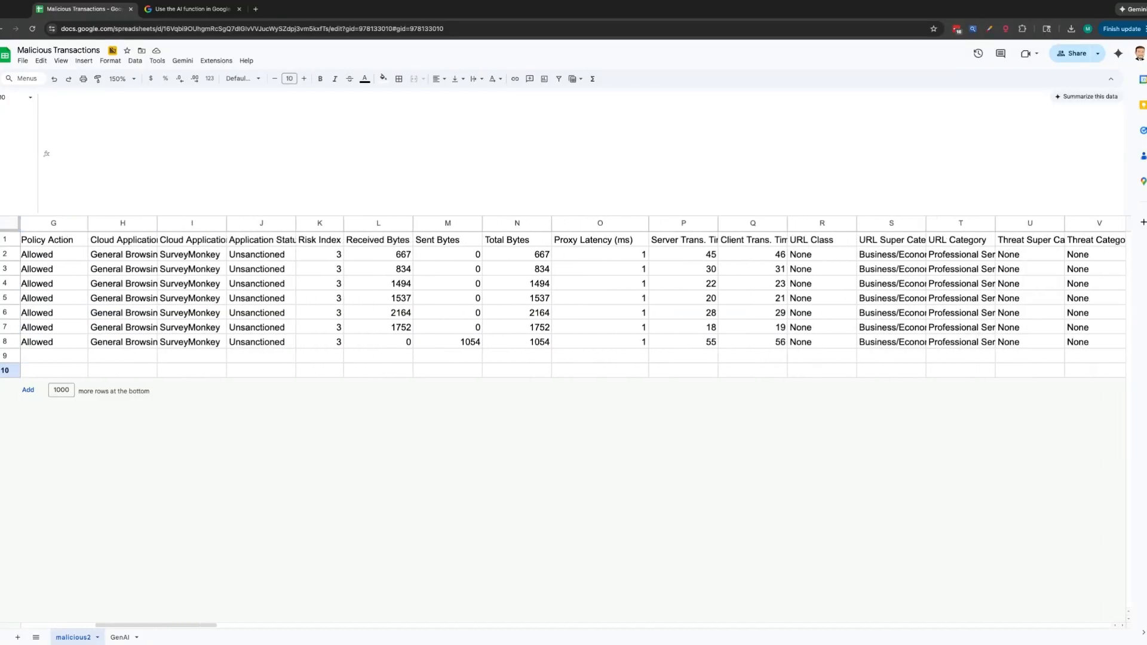
scroll(573, 297, right, 3)
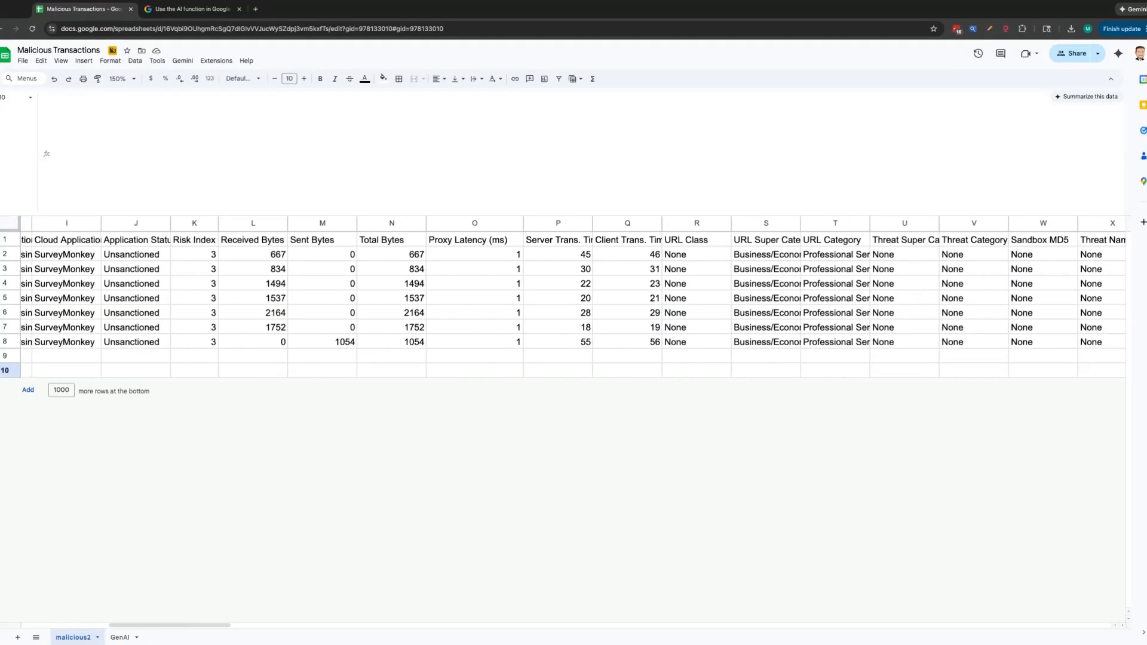
scroll(573, 299, right, 6)
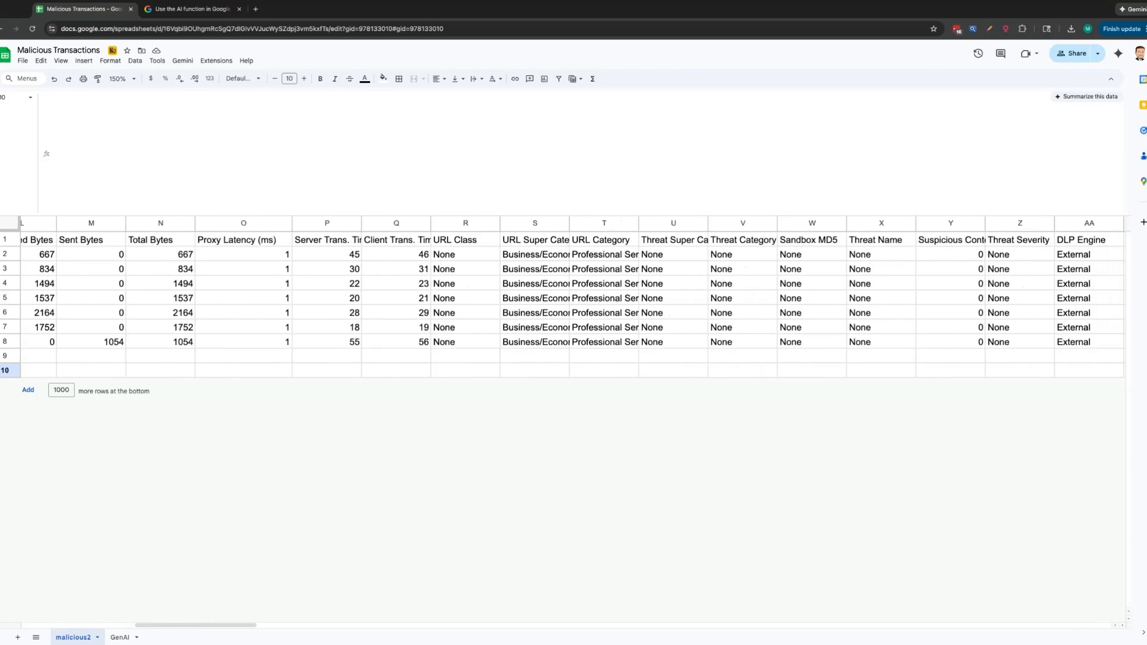
scroll(573, 299, right, 2)
scroll(573, 298, left, 20)
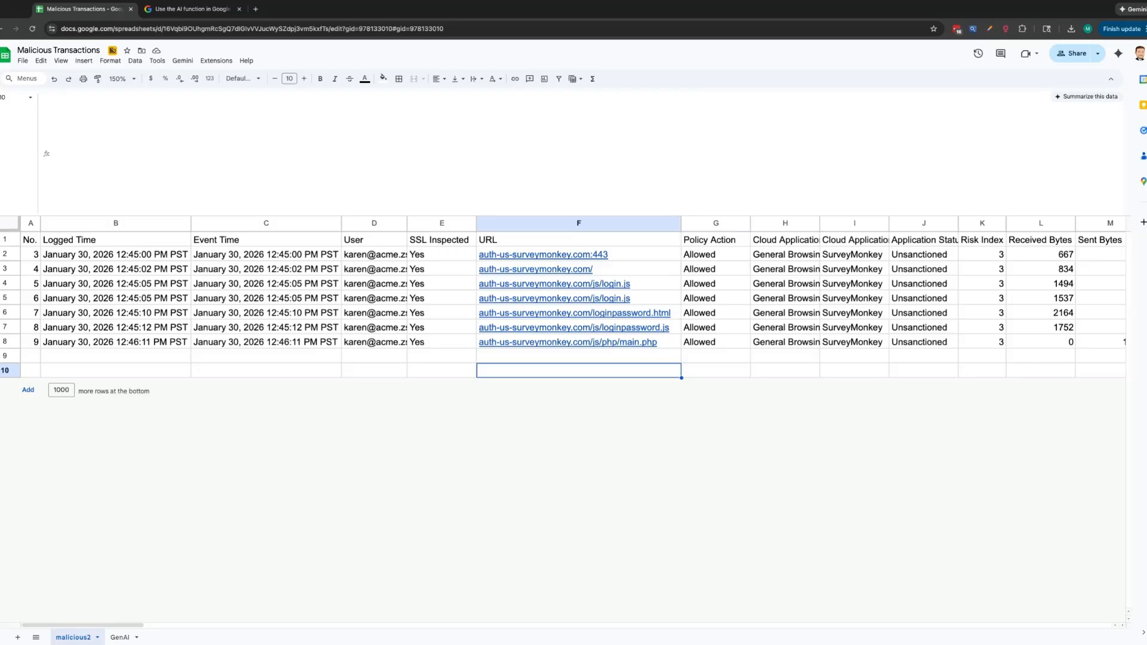
Step: Review the logged URLs in F2:F8, selecting the range and then clearing the selection
click(646, 257)
key(shift+Down)
key(shift+Down)
key(shift+Down)
key(shift+Down)
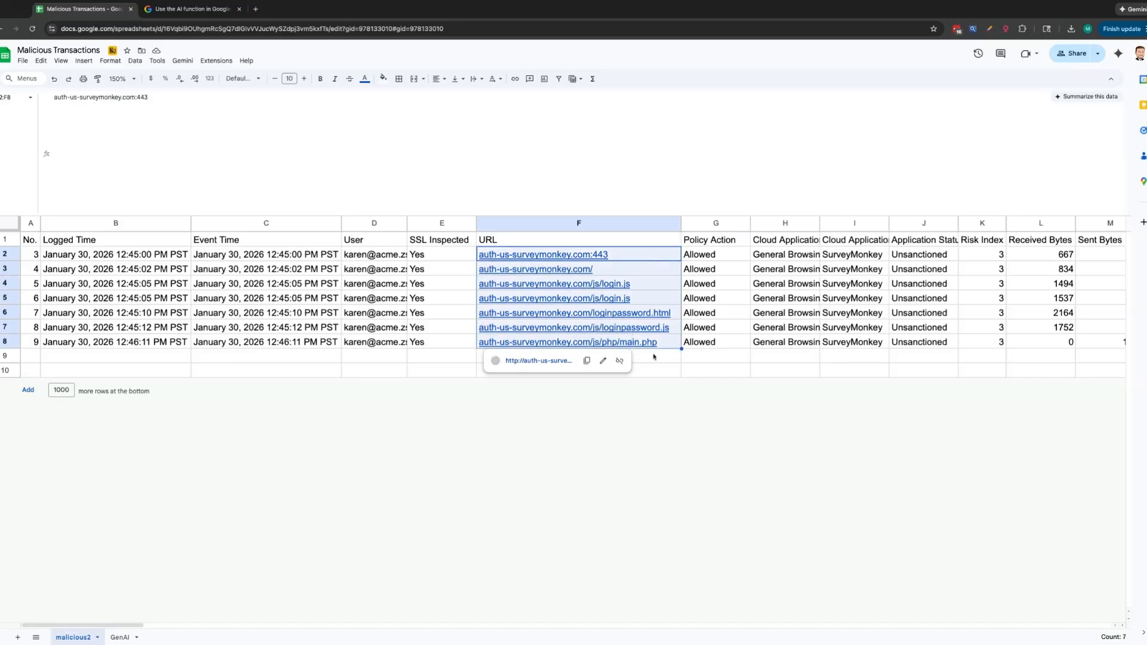
click(595, 368)
mouse_move(617, 342)
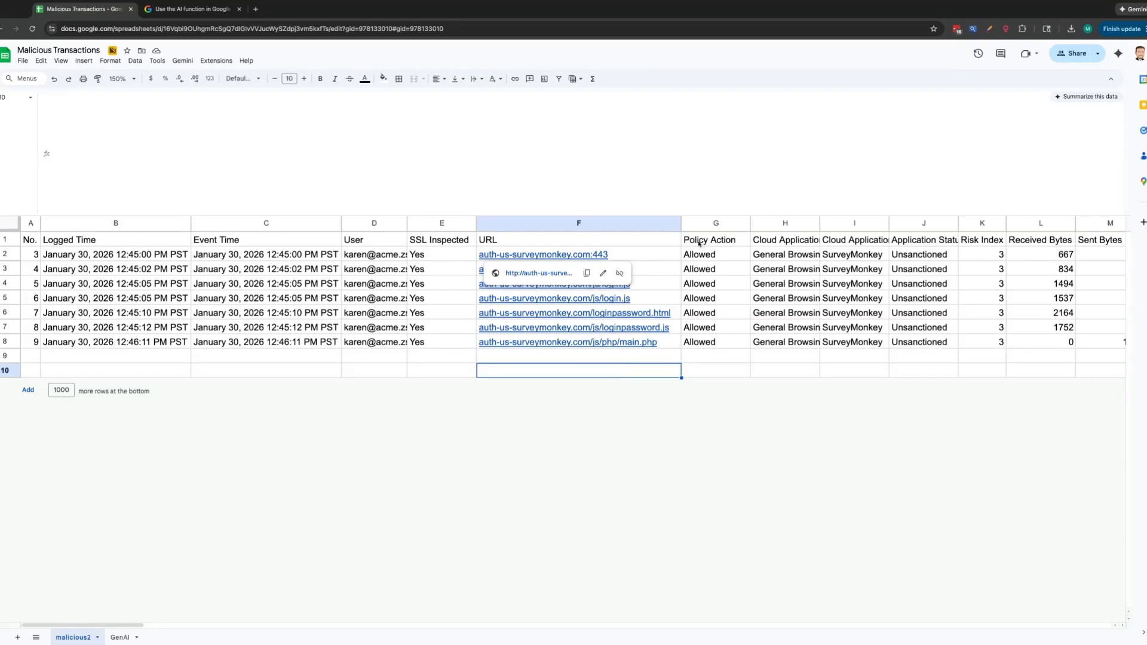
Step: Hide columns G through EB, from Policy Action to Extranet Resource
click(716, 223)
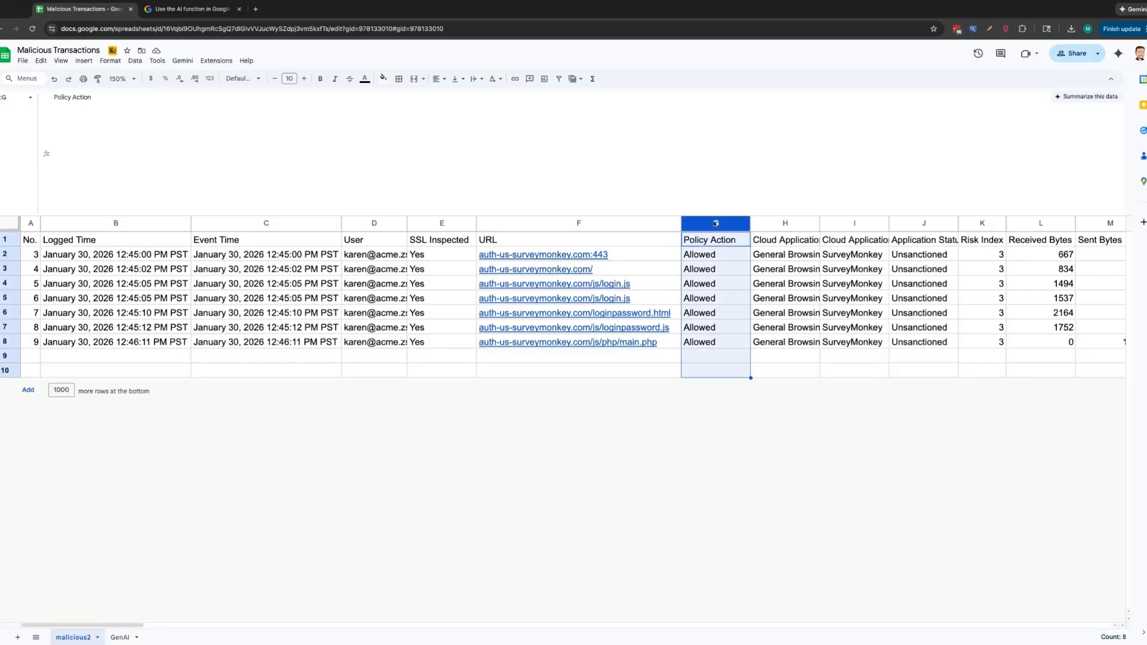
scroll(716, 223, right, 20)
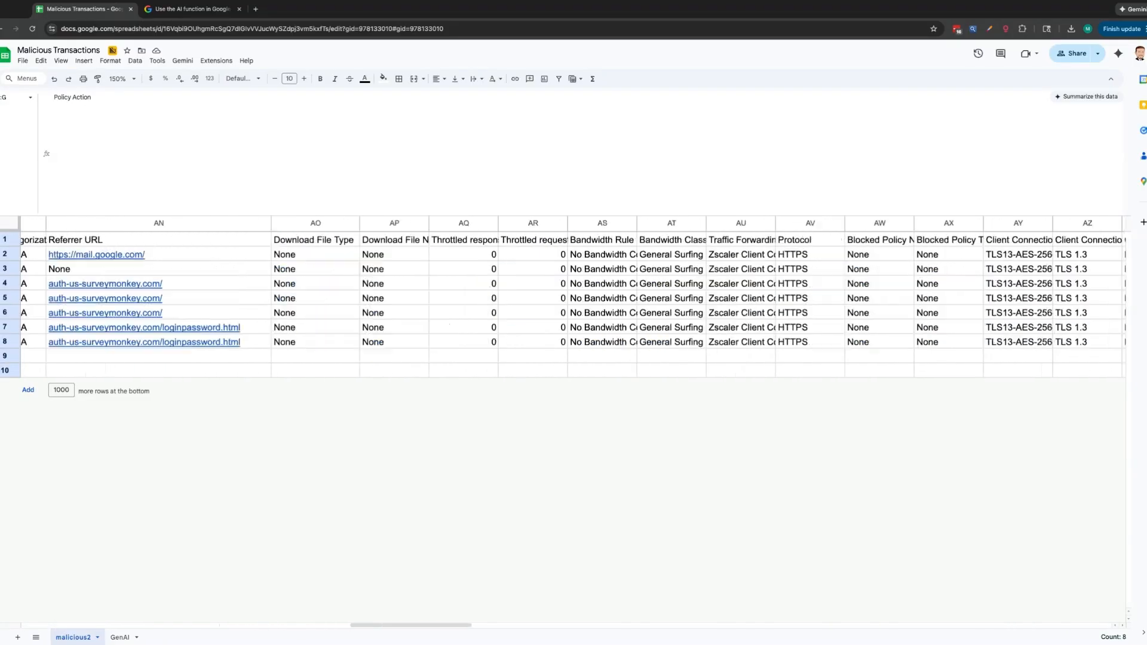
scroll(573, 292, right, 20)
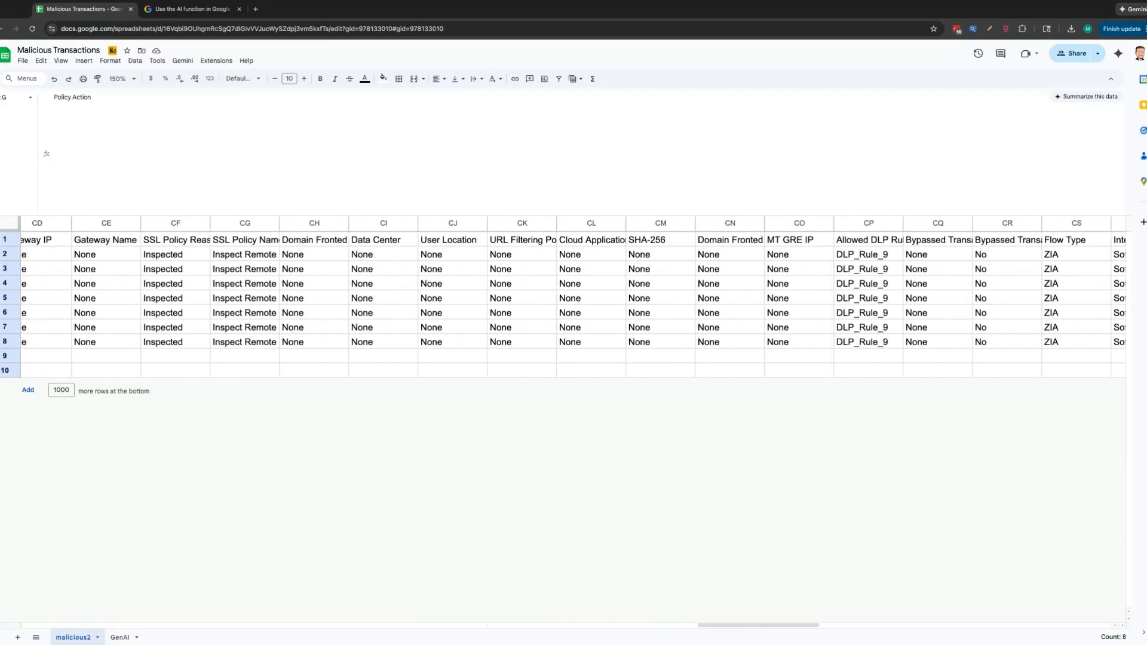
scroll(573, 293, right, 15)
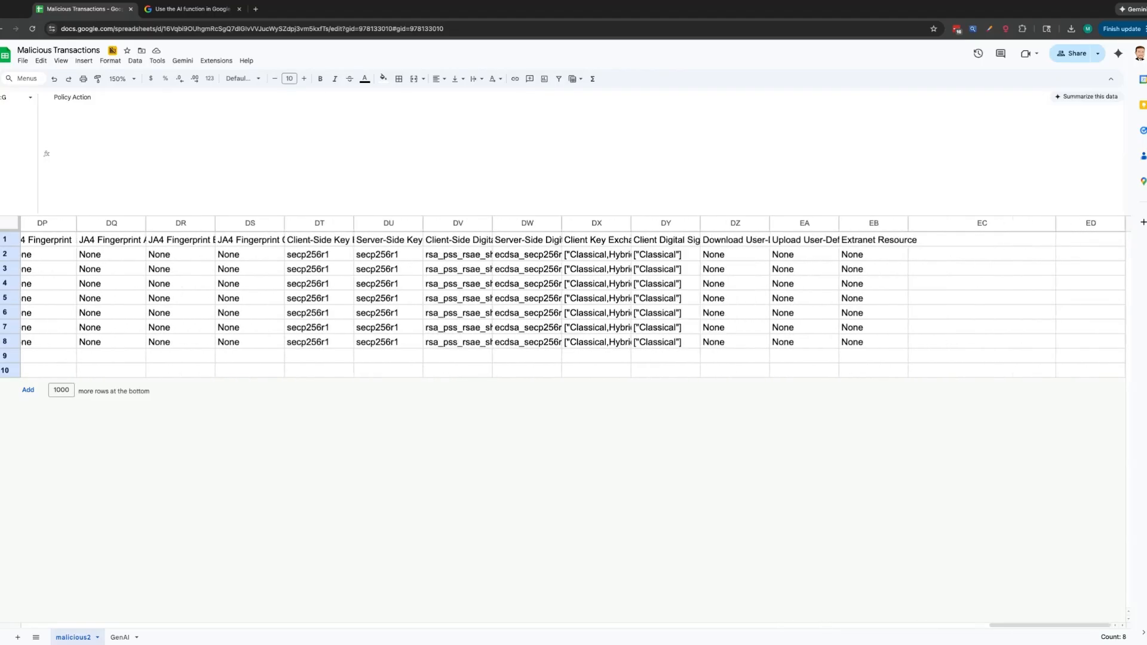
shift+click(866, 225)
right_click(865, 224)
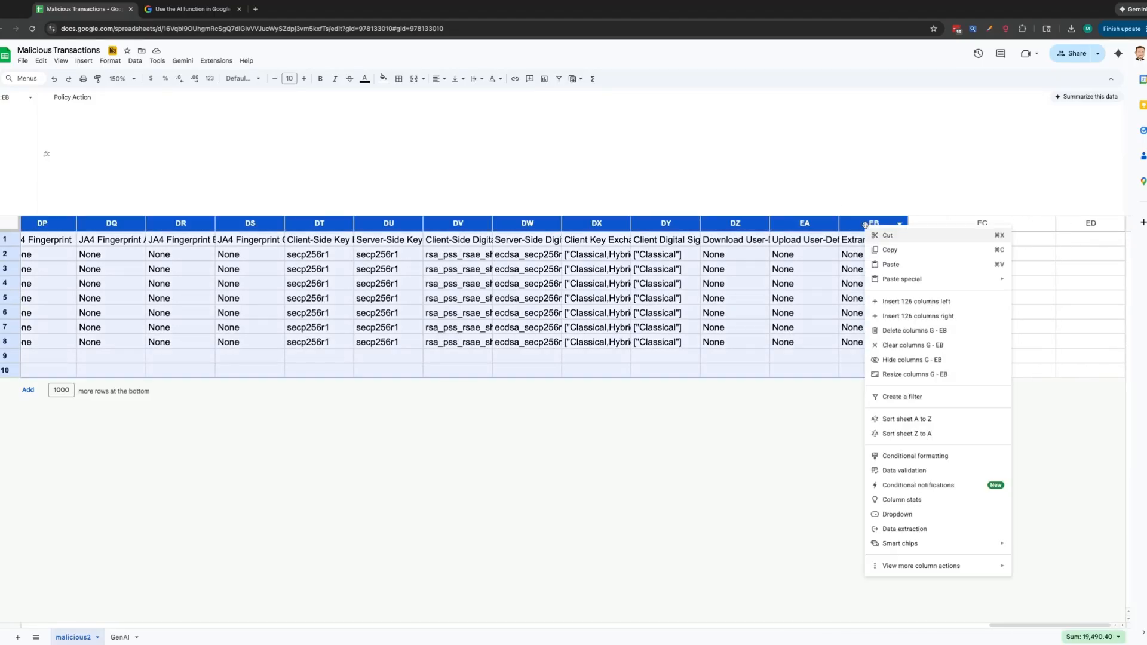
click(933, 361)
click(732, 286)
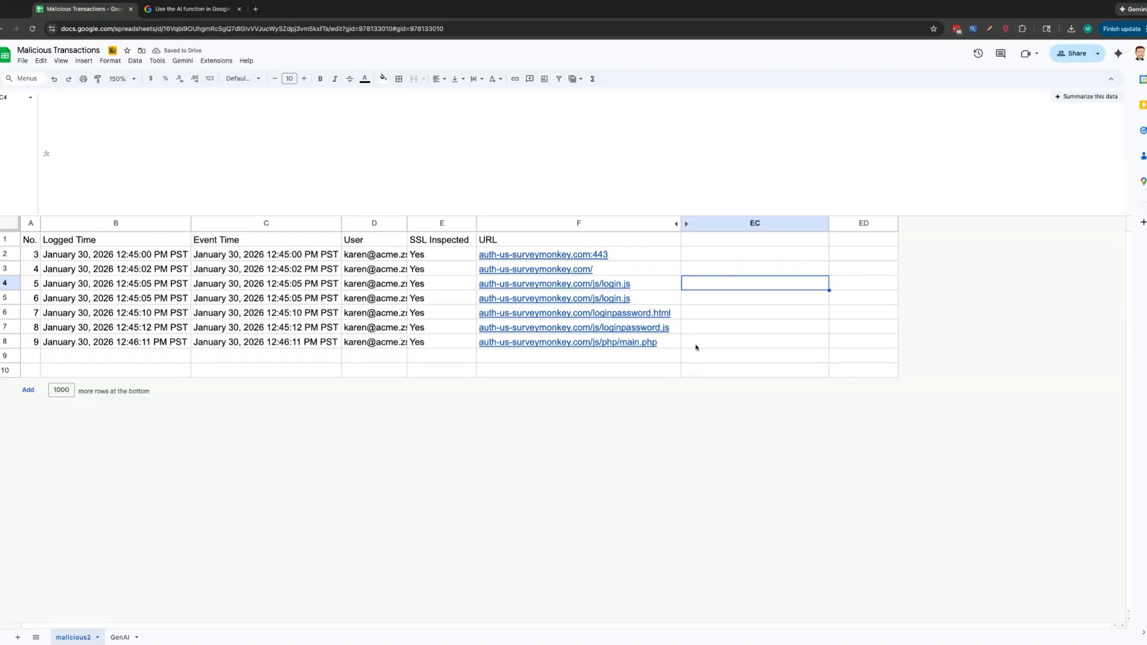
Step: Start an AI formula in EC2 with the SOC analyst prompt that classifies a web proxy event and outputs Verdict, Confidence, Why and Next
click(701, 257)
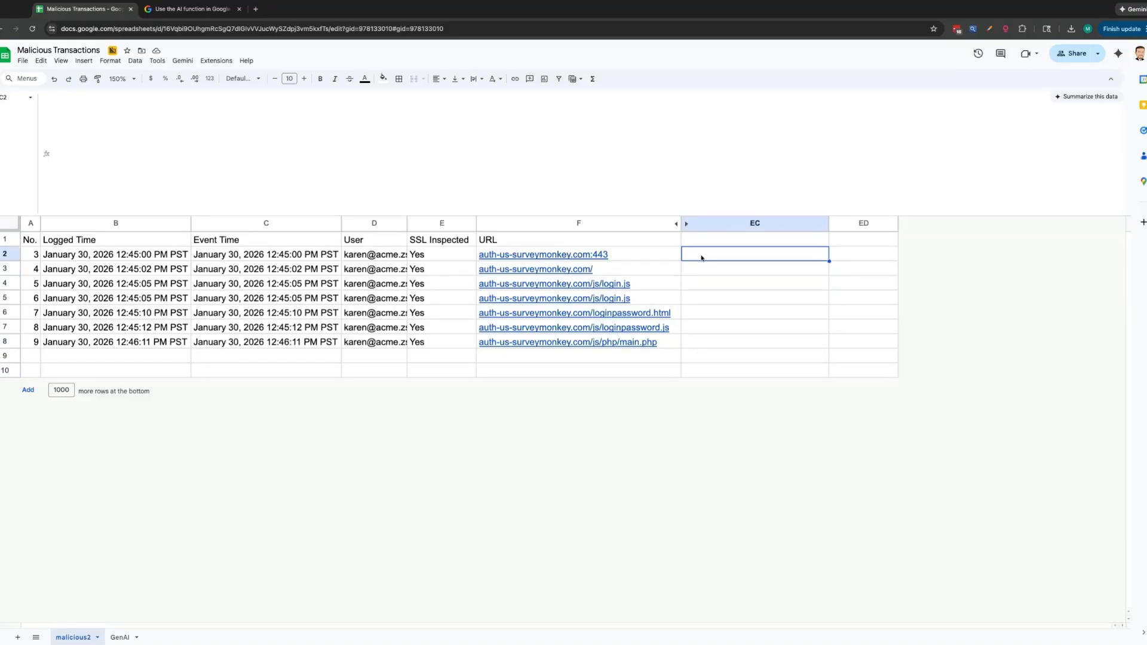
text(=ai()
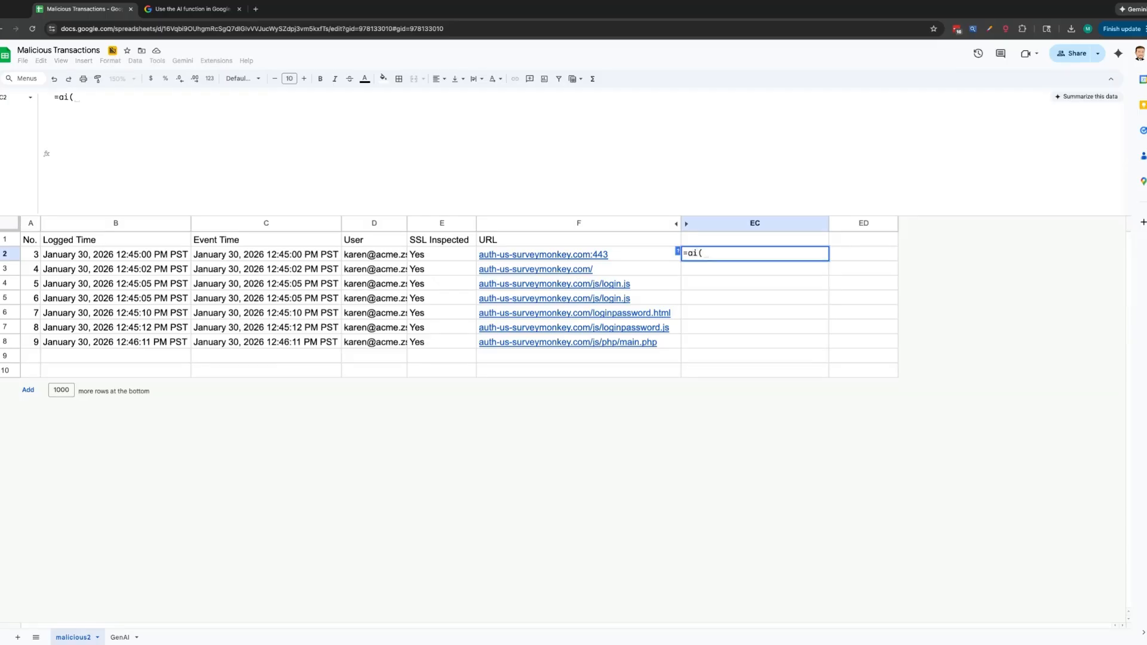
text(")
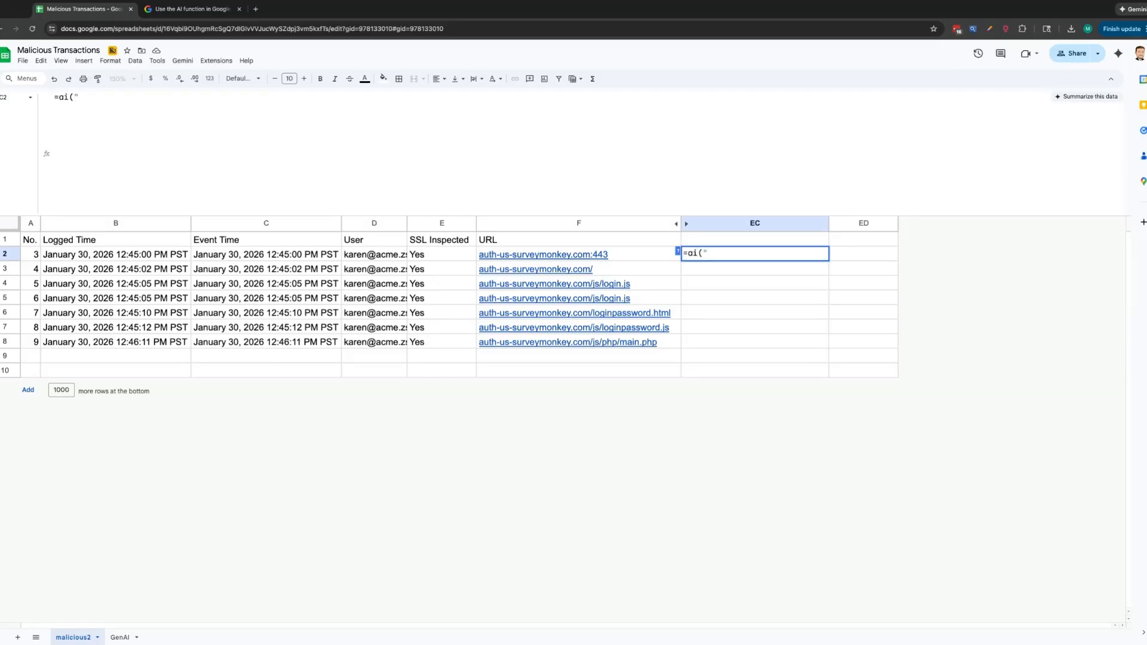
key(ctrl+v)
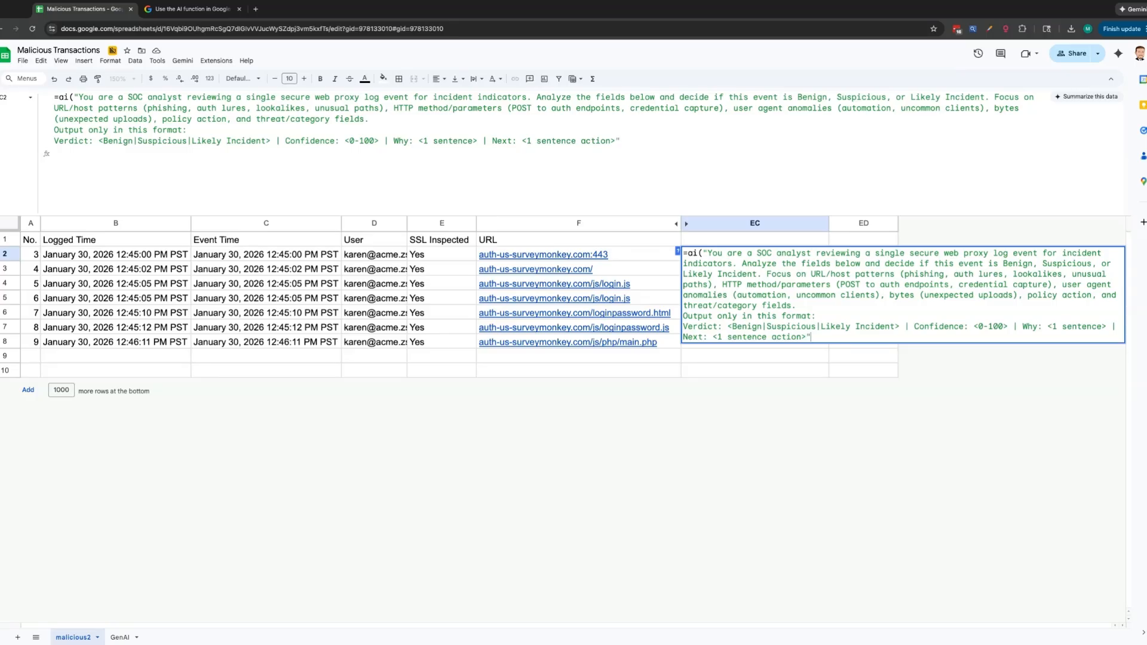
Step: Complete the AI formula with URL cell F2 as its second argument and commit it
drag(806, 338, 707, 253)
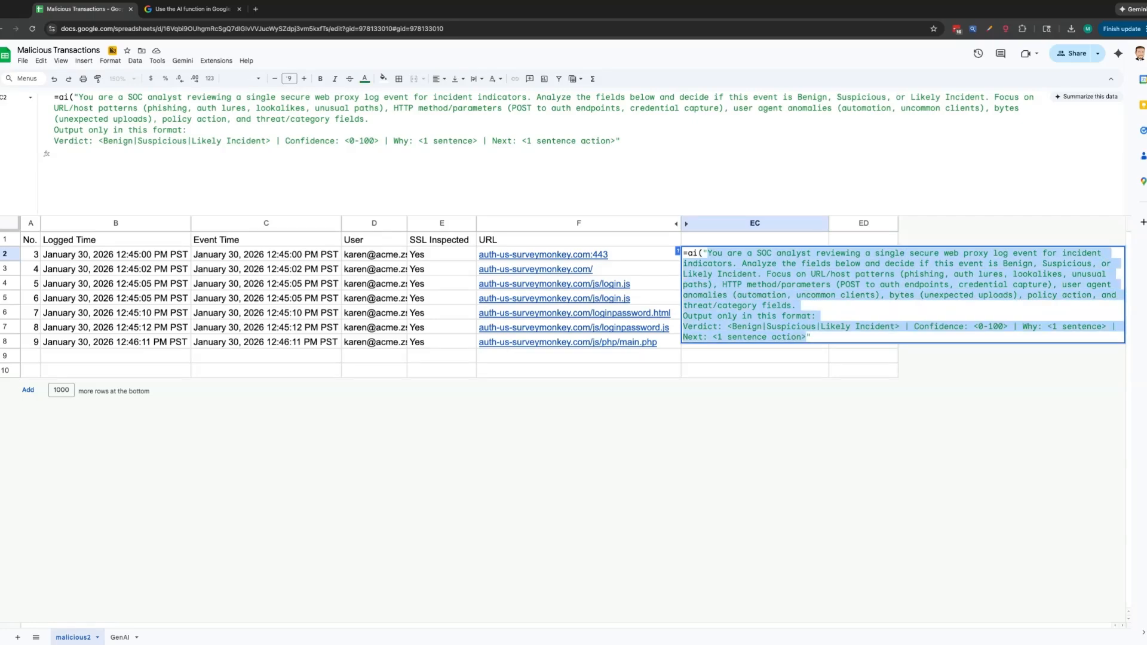
click(817, 336)
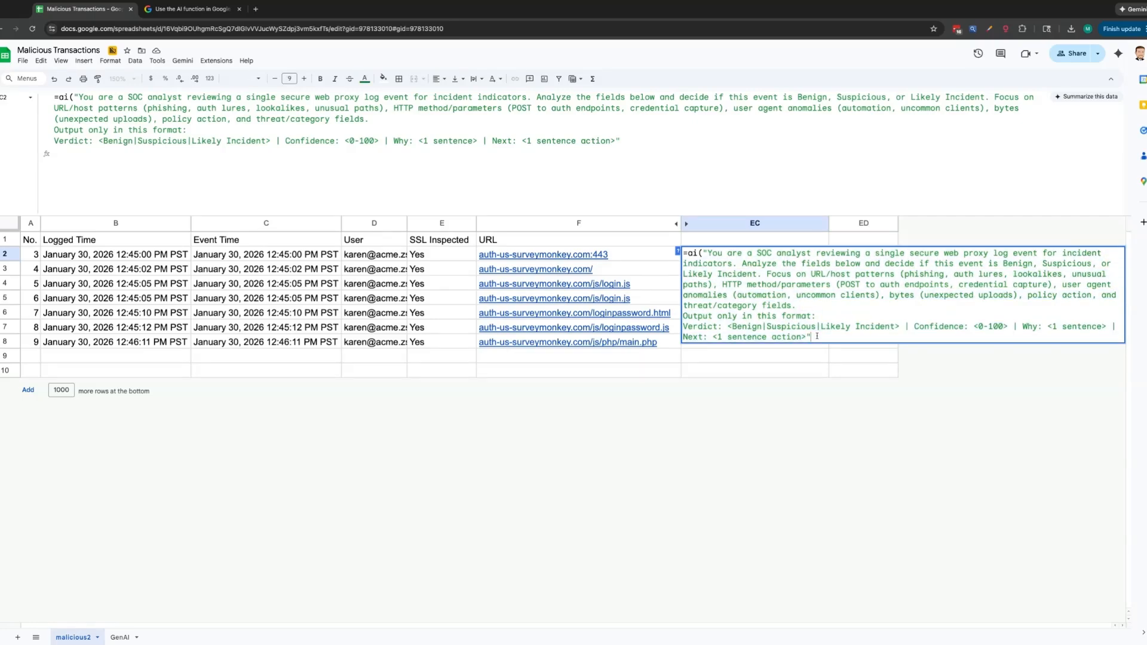
text(,)
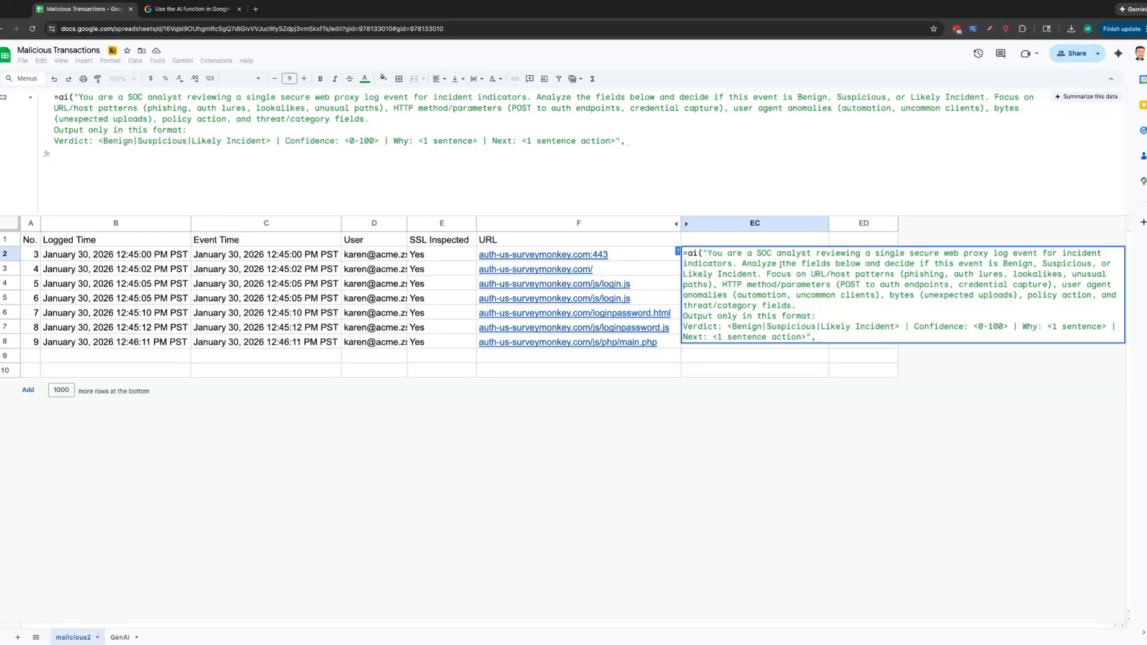
click(663, 258)
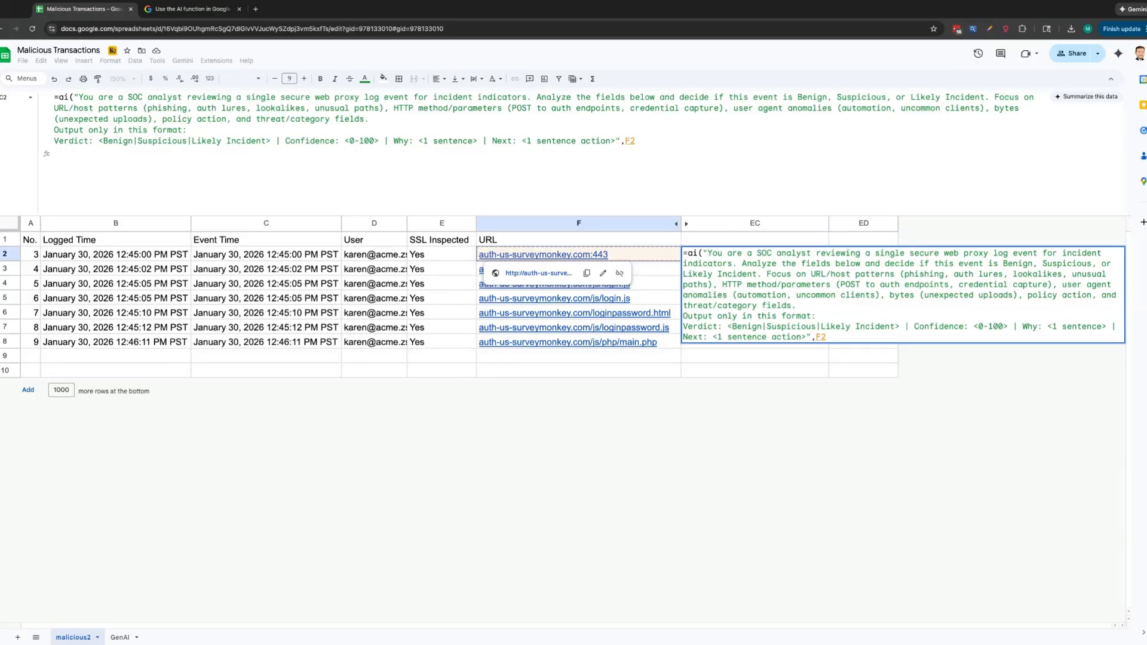
text())
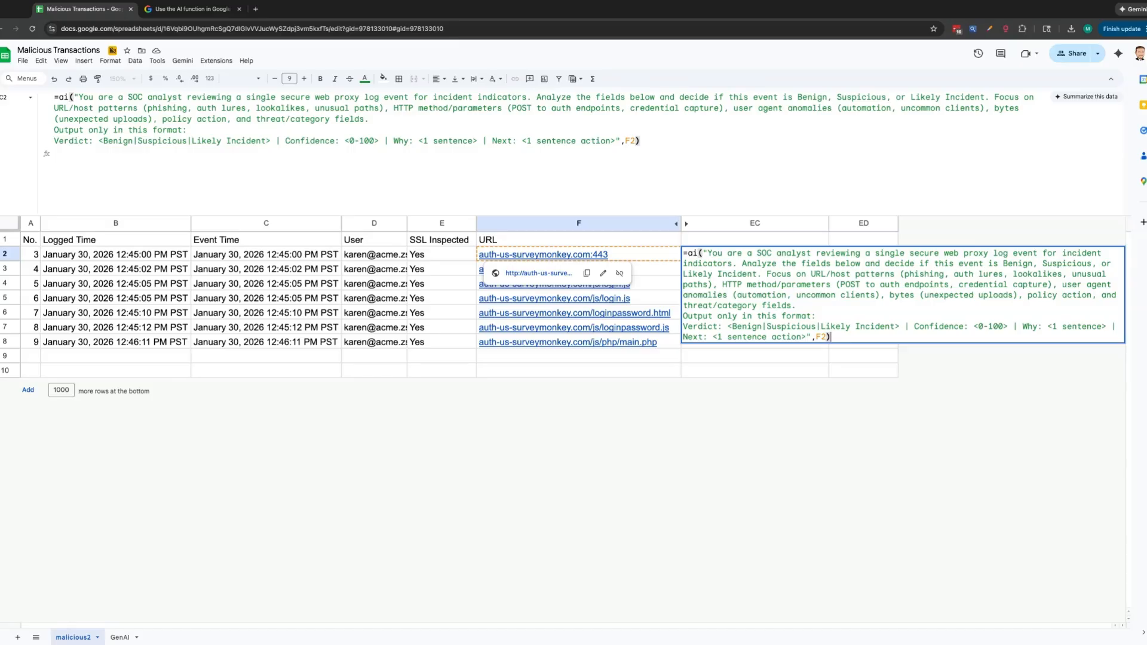
key(Return)
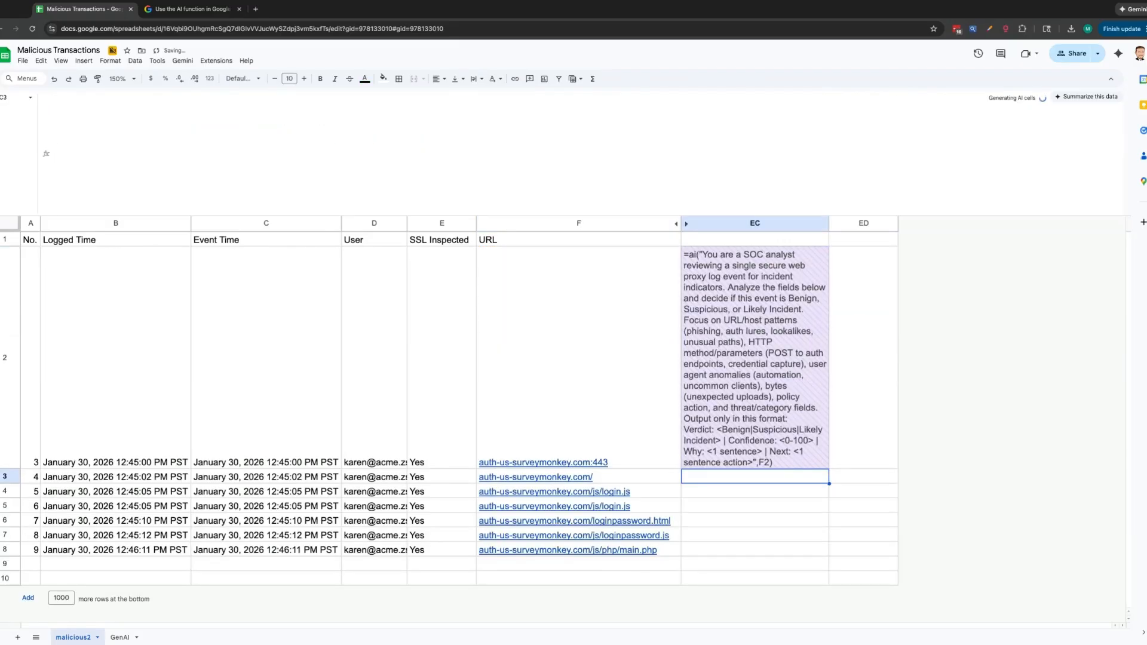
Step: Fill the AI formula from EC2 down to EC8 and shrink the formula bar's height
click(771, 332)
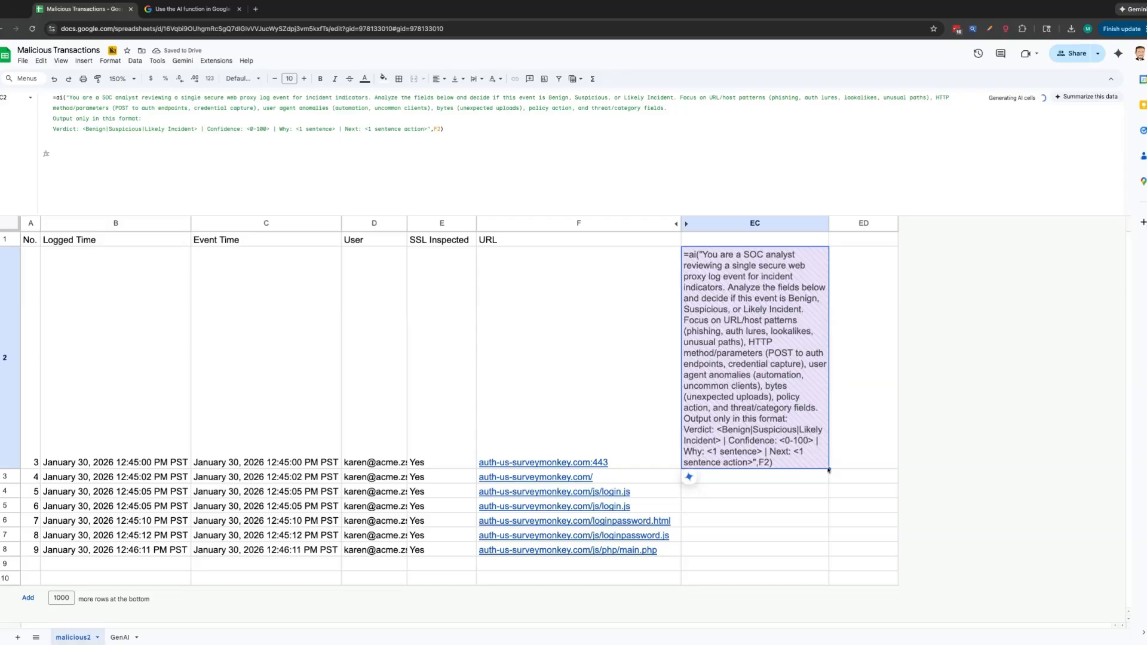
drag(829, 469, 829, 554)
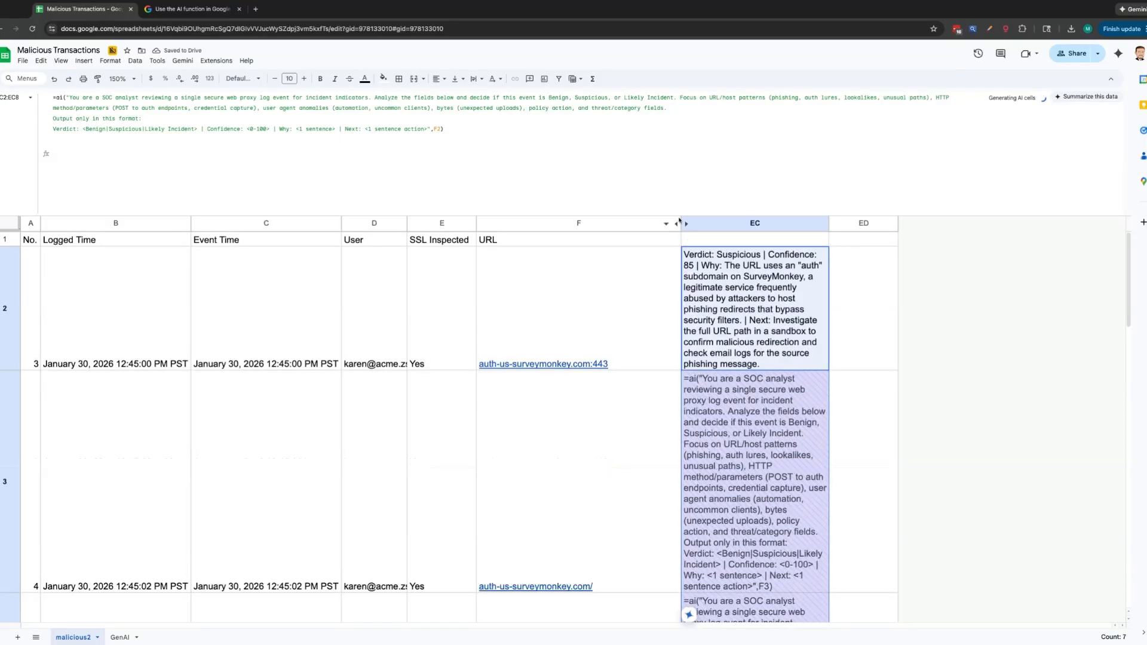
drag(675, 215, 675, 124)
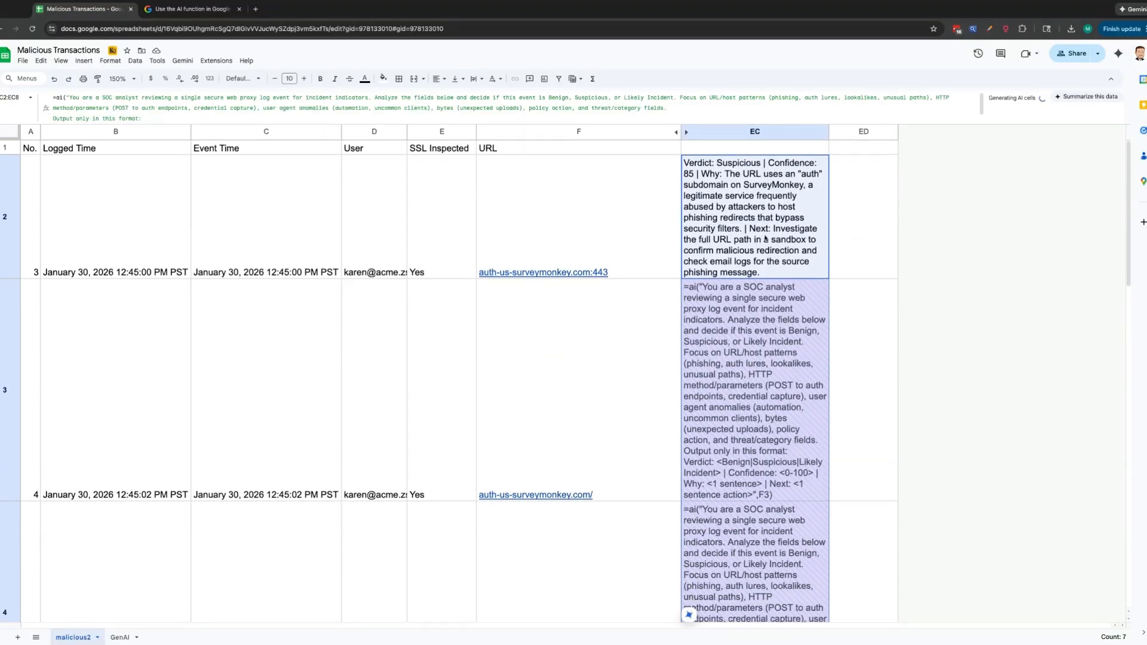
Step: Review the generated AI verdicts in EC2 through EC8 against the URLs in column F
click(597, 227)
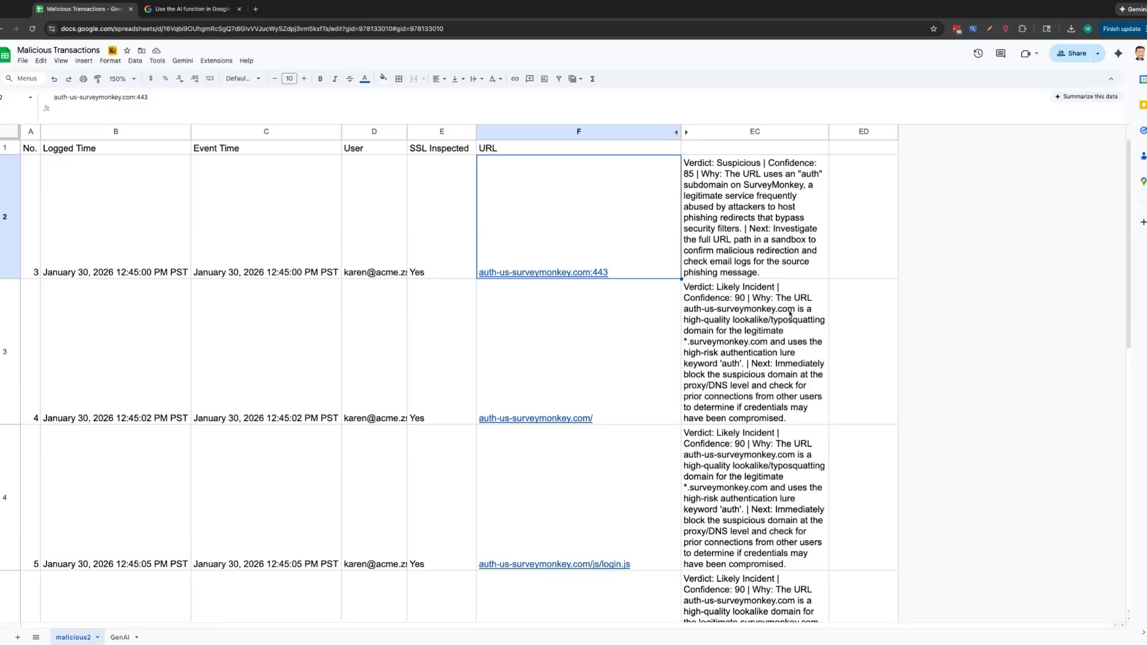
click(779, 315)
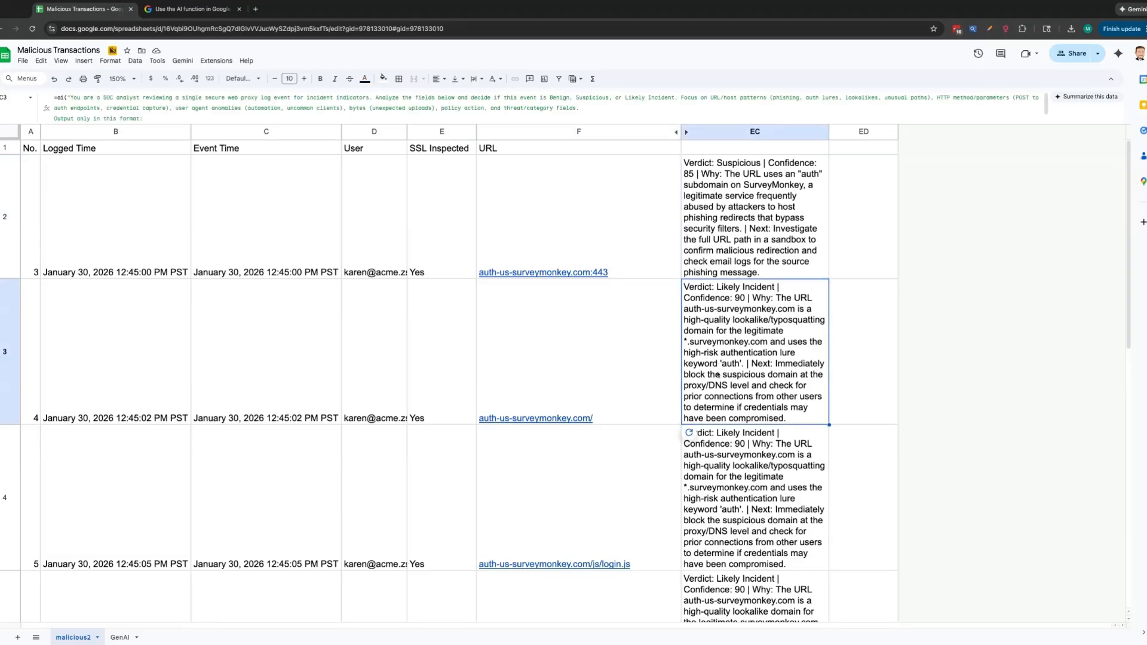
scroll(764, 357, down, 3)
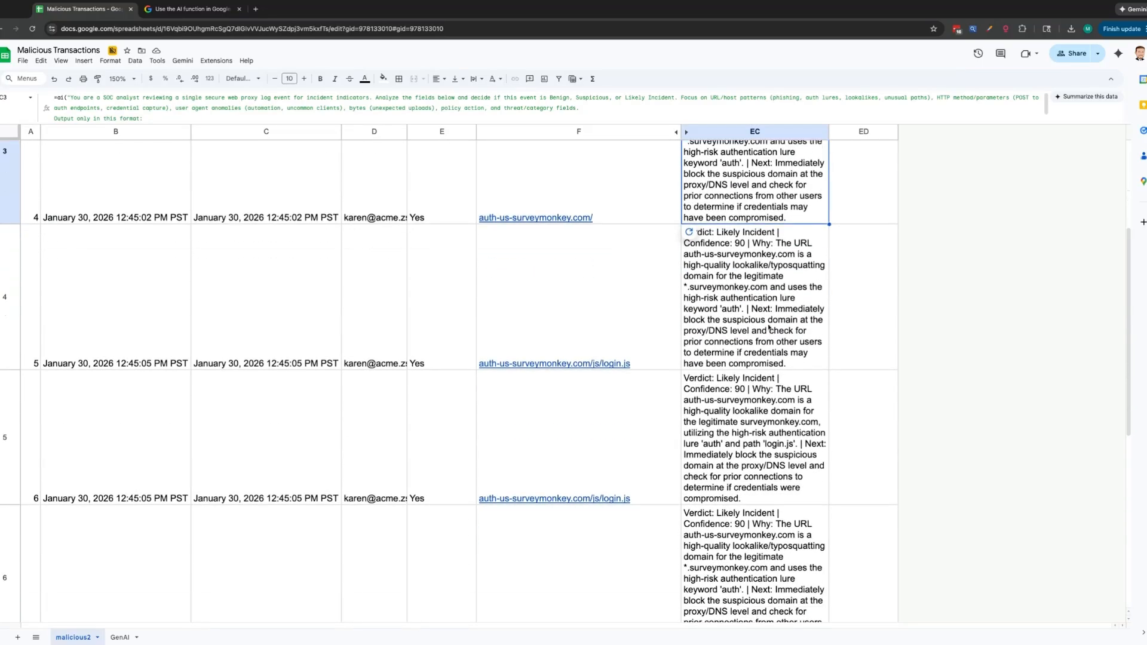
click(768, 328)
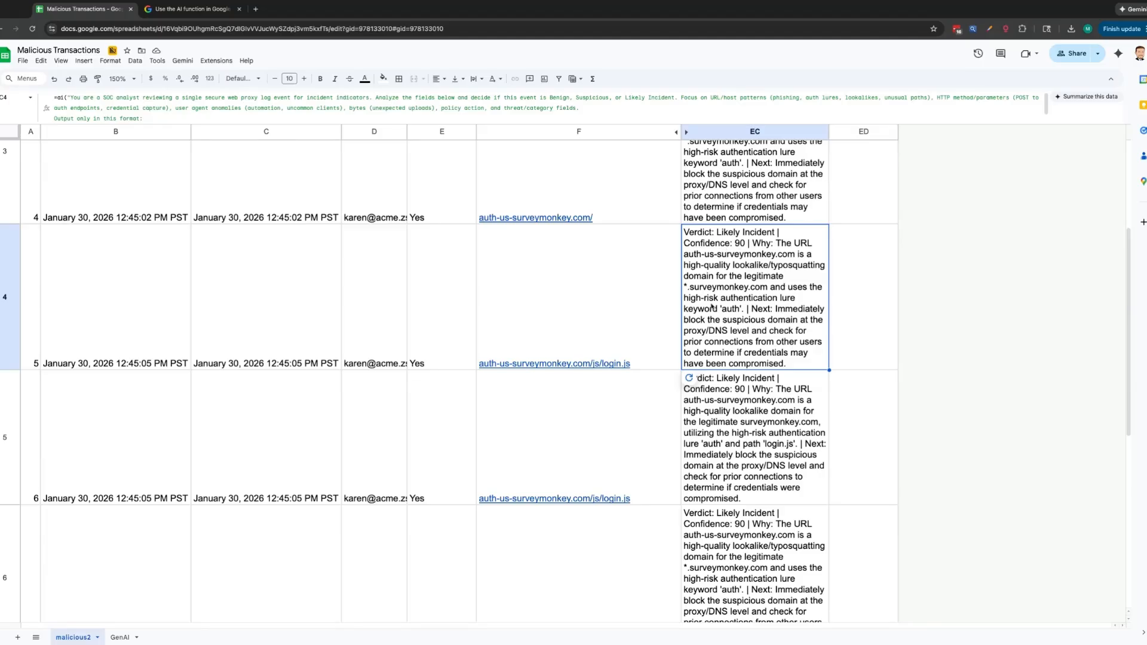
scroll(756, 353, down, 1)
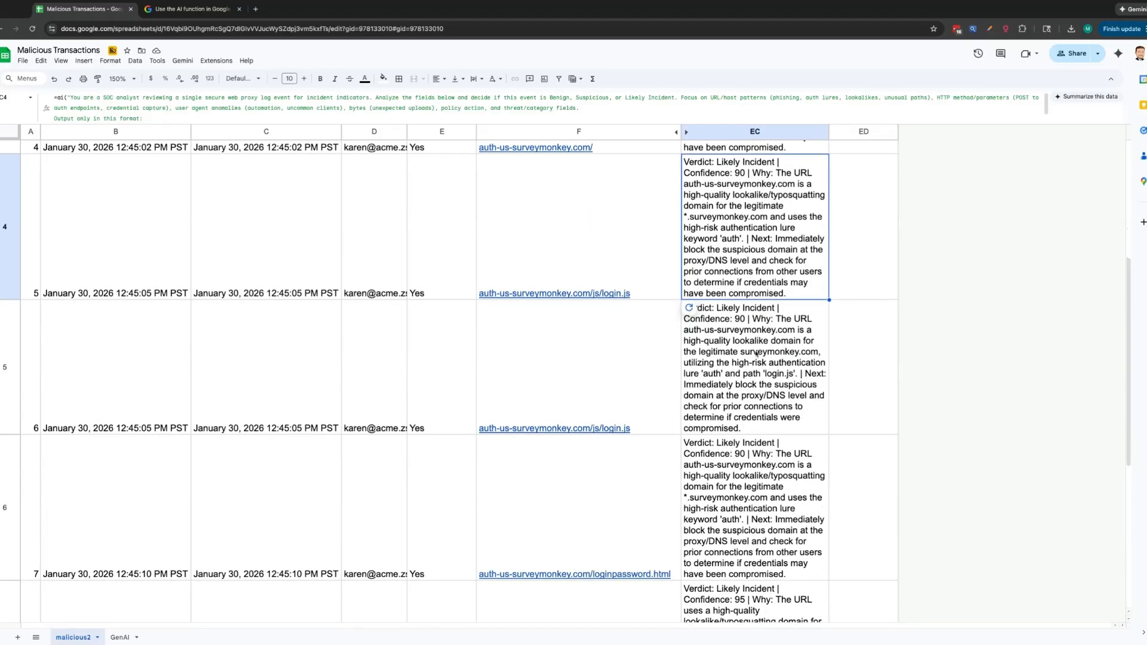
click(722, 352)
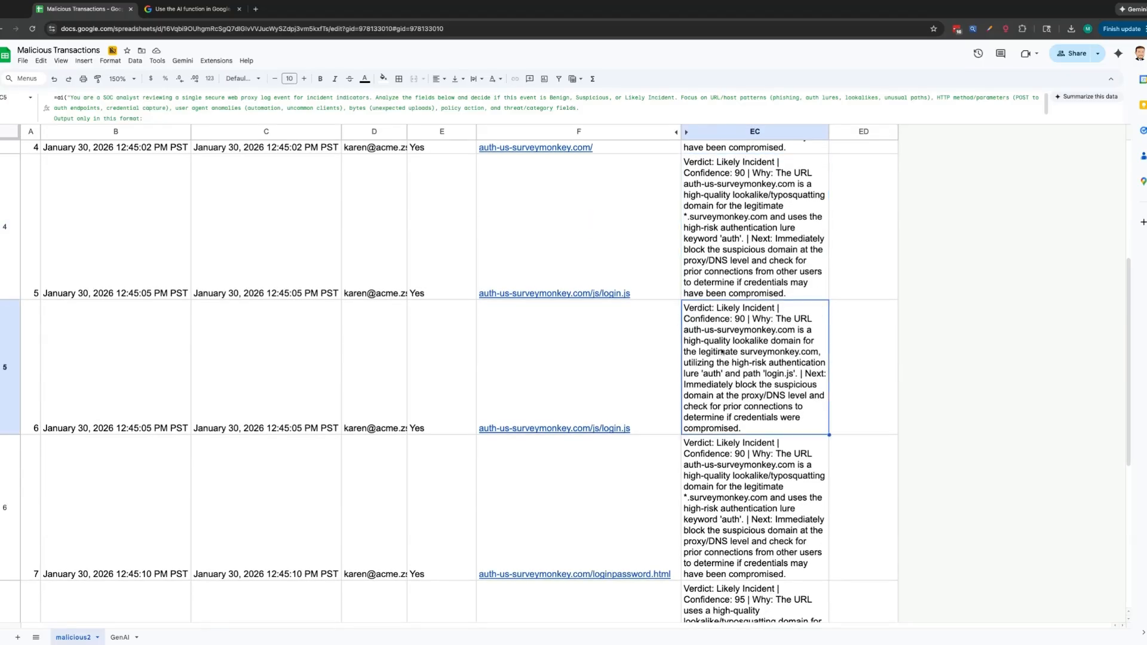
scroll(740, 418, down, 2)
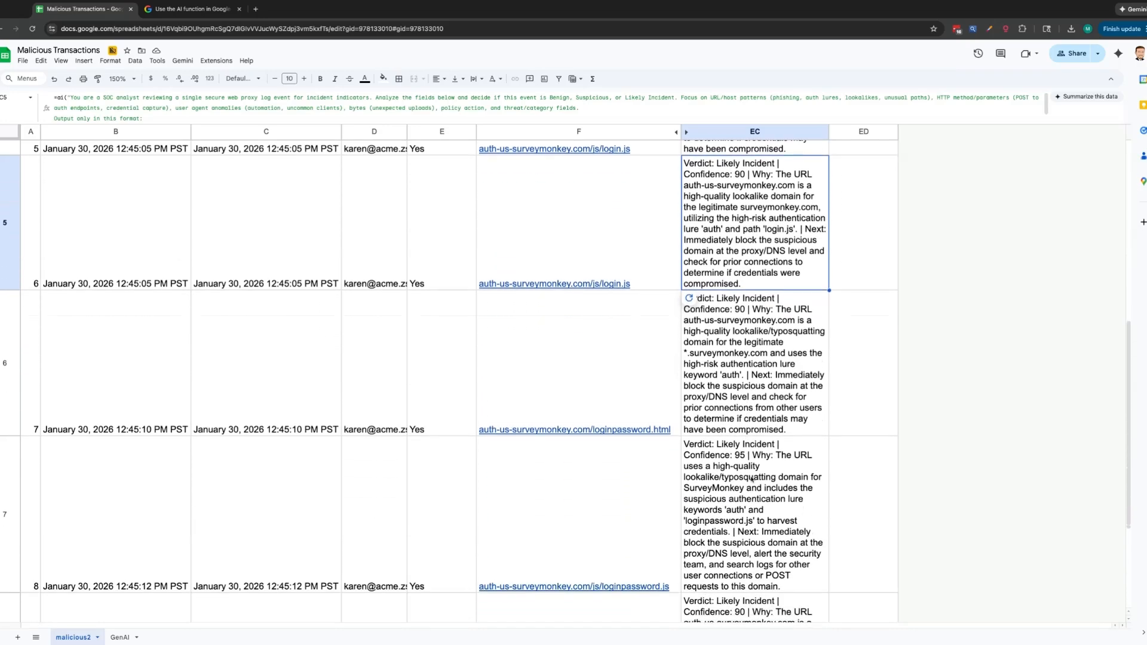
click(751, 478)
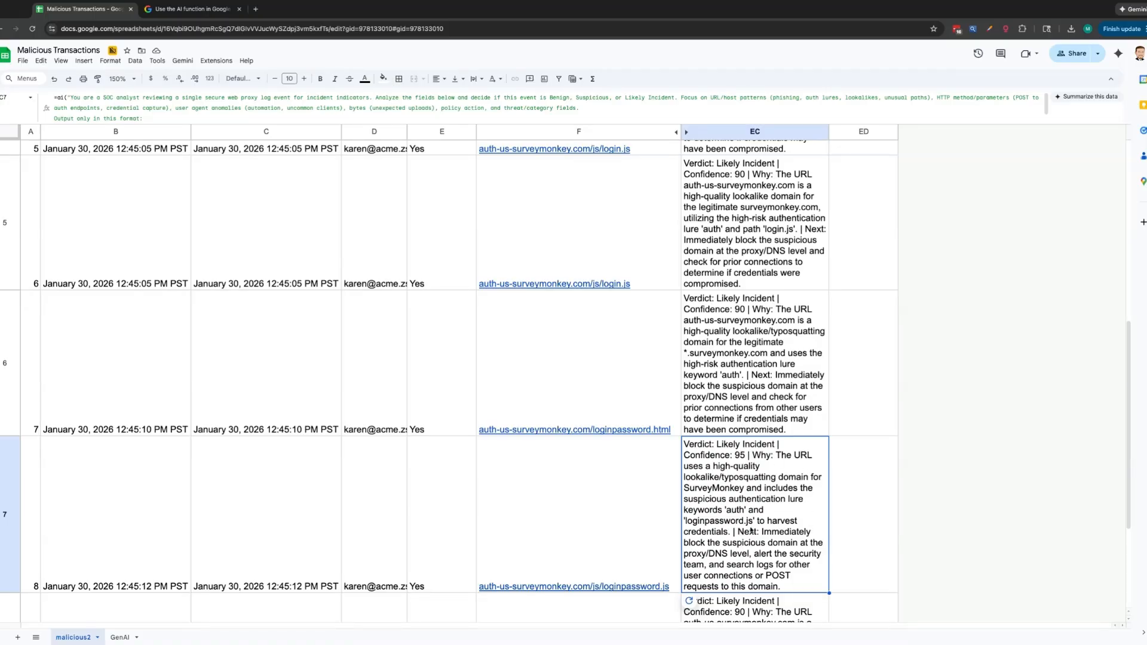
scroll(746, 533, down, 3)
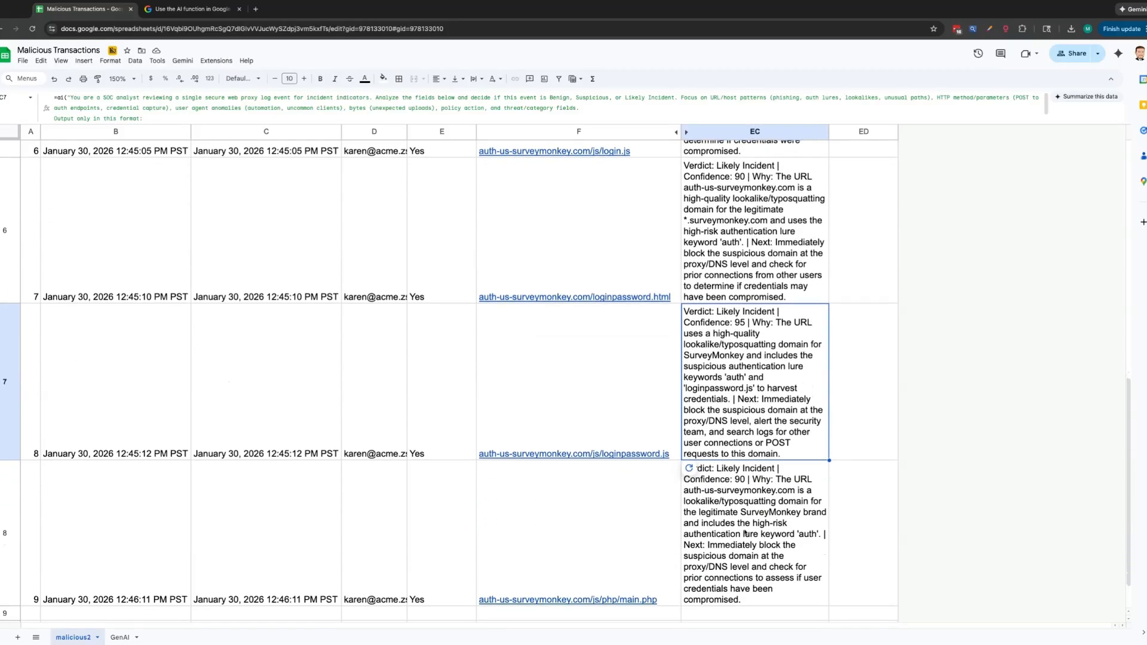
scroll(757, 559, down, 1)
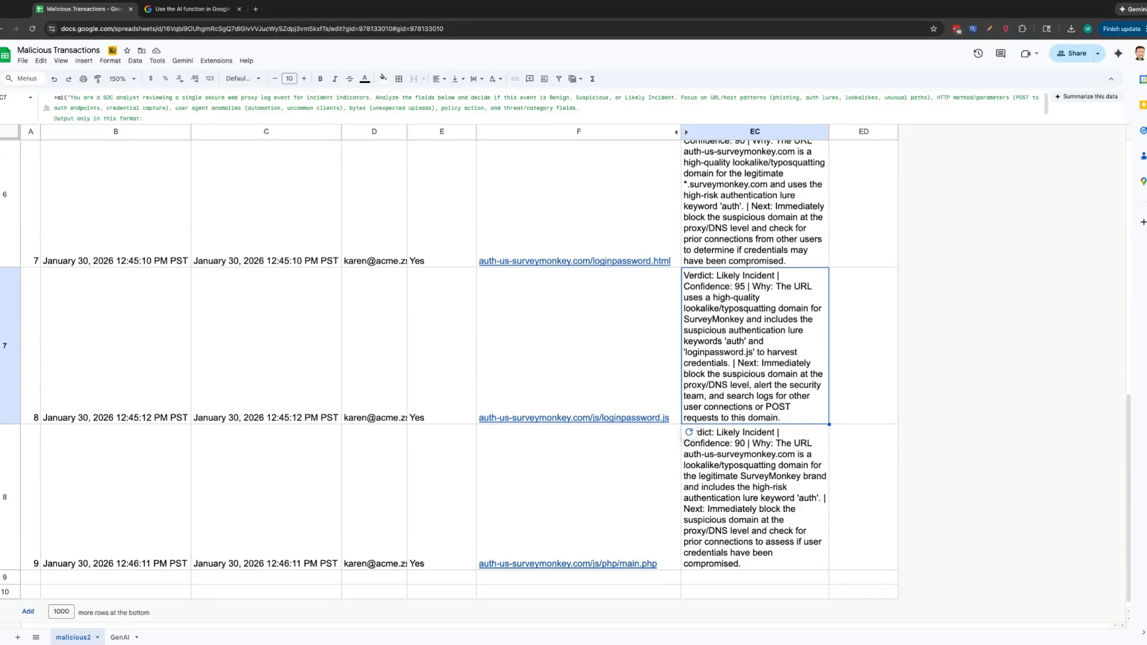
Step: Enlarge the formula bar and inspect the URL cell reference at the end of EC6's AI formula
key(Up)
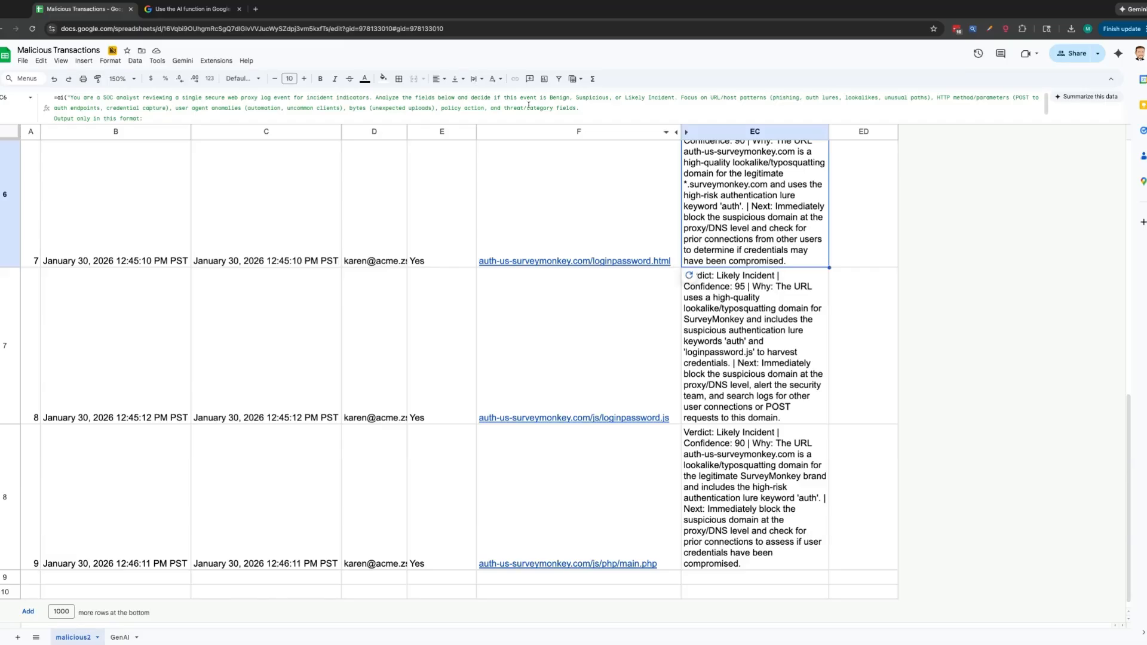
click(378, 124)
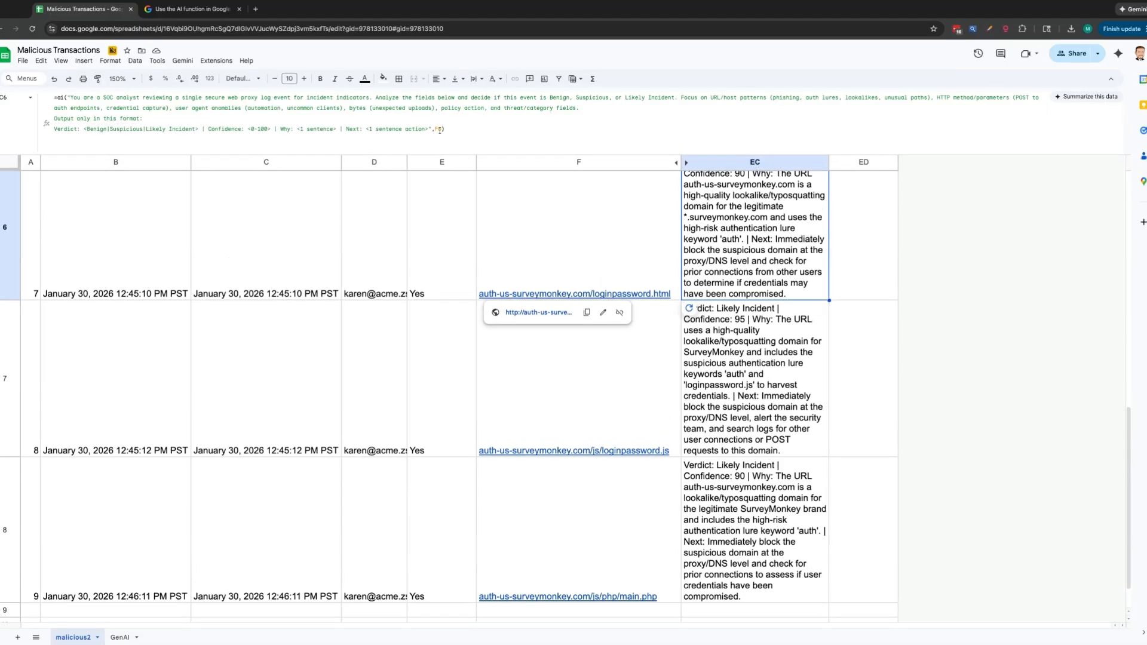
double_click(439, 130)
mouse_move(556, 217)
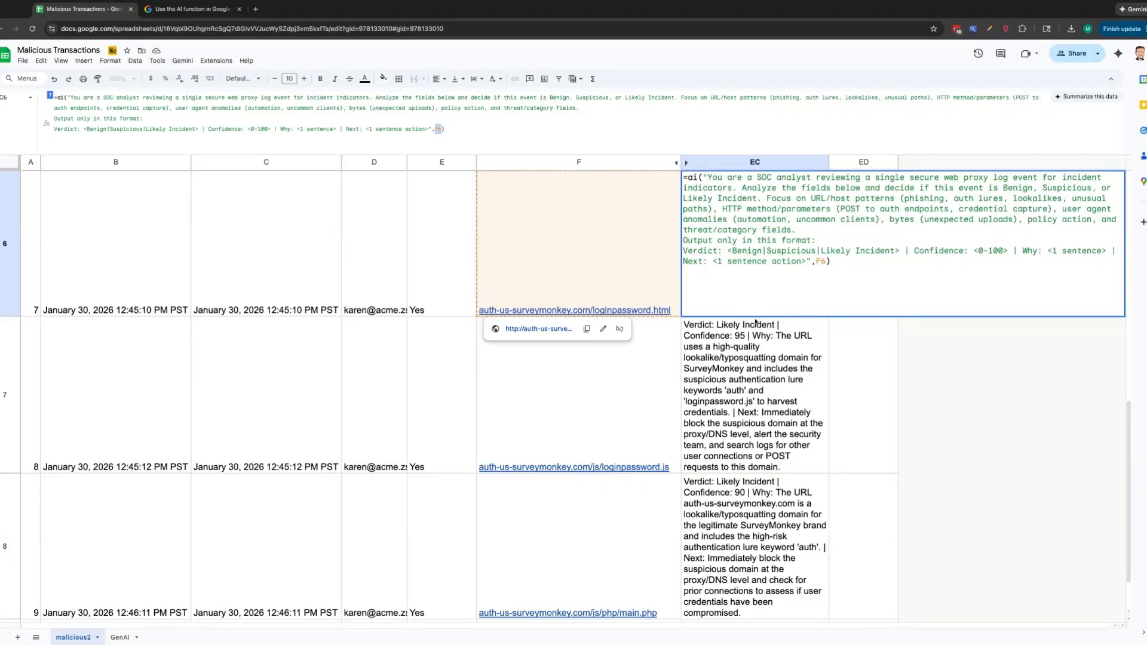
key(Return)
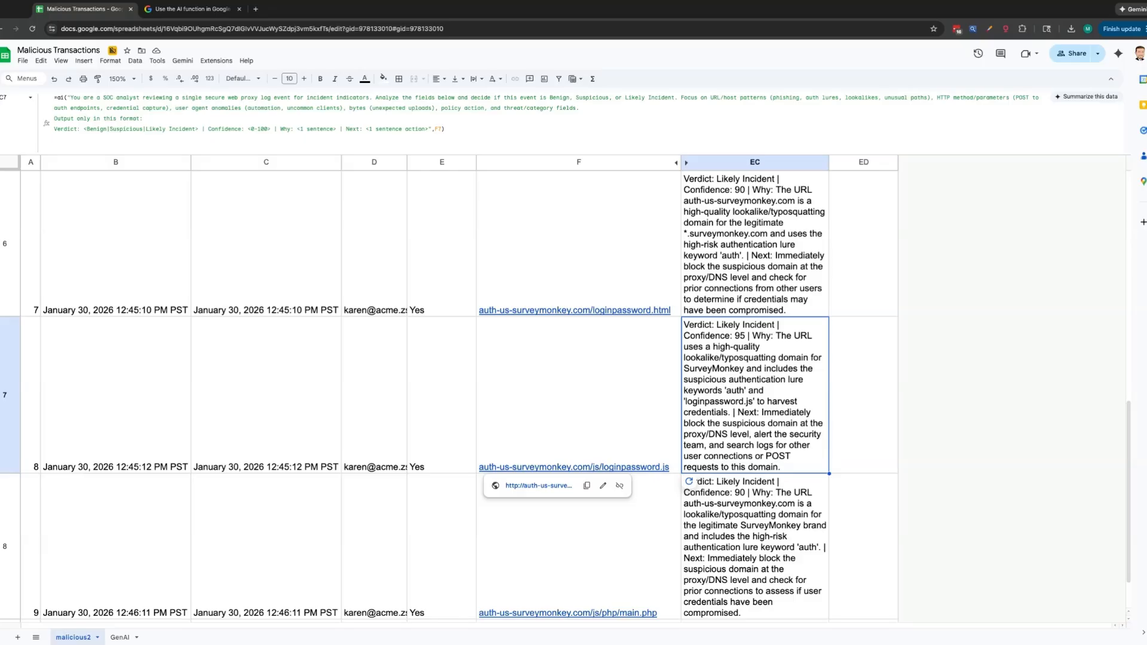
Step: Check the verdict in EC8, then look over the whole set of AI results from the first event to the last
scroll(565, 396, down, 1)
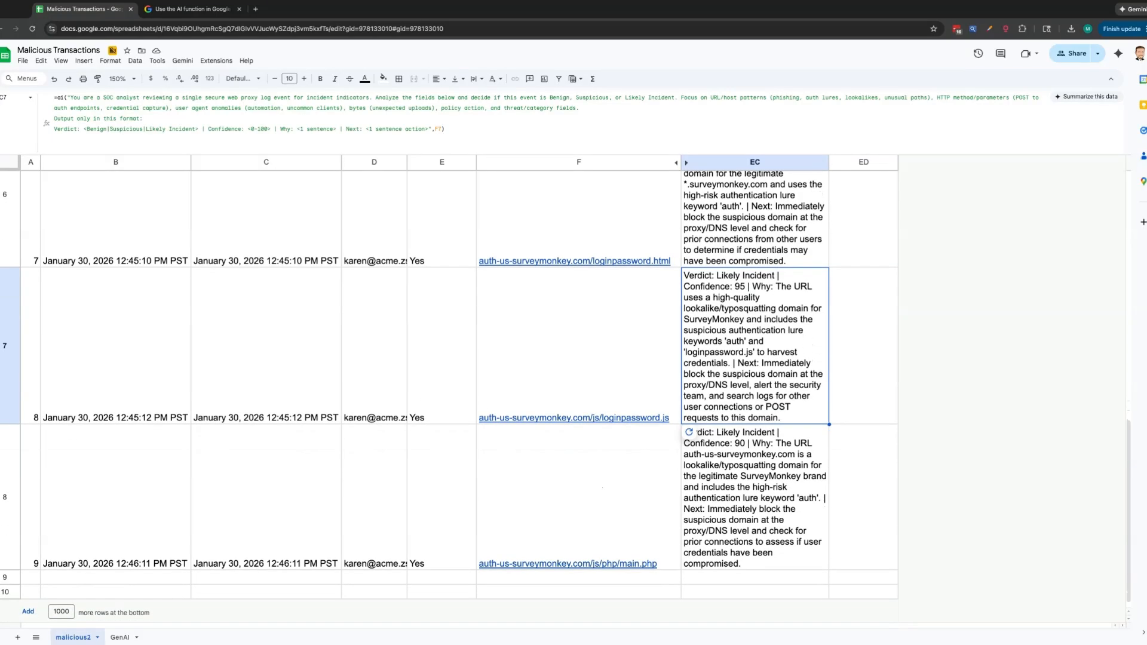
mouse_move(637, 498)
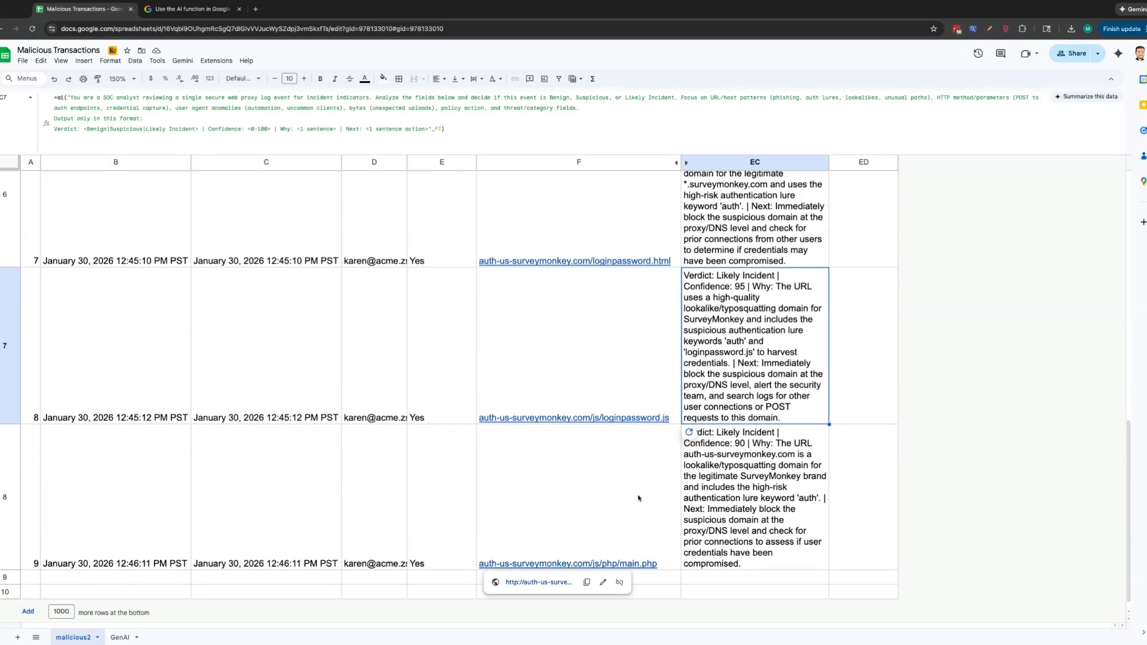
key(Down)
scroll(687, 513, up, 5)
scroll(712, 523, up, 3)
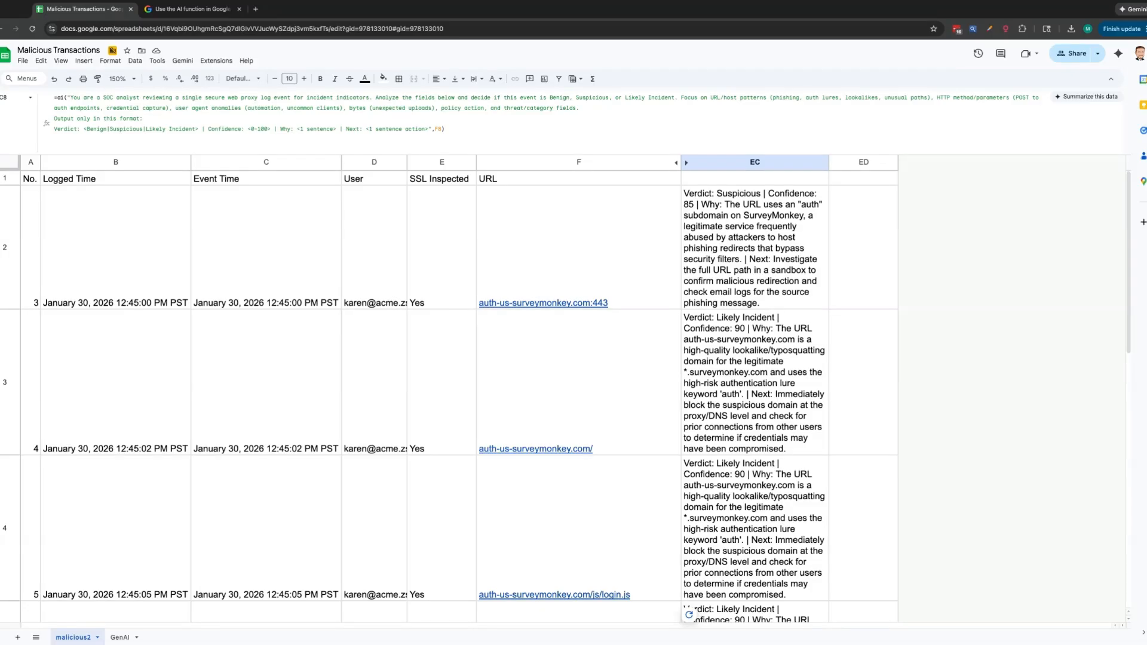
scroll(574, 394, down, 9)
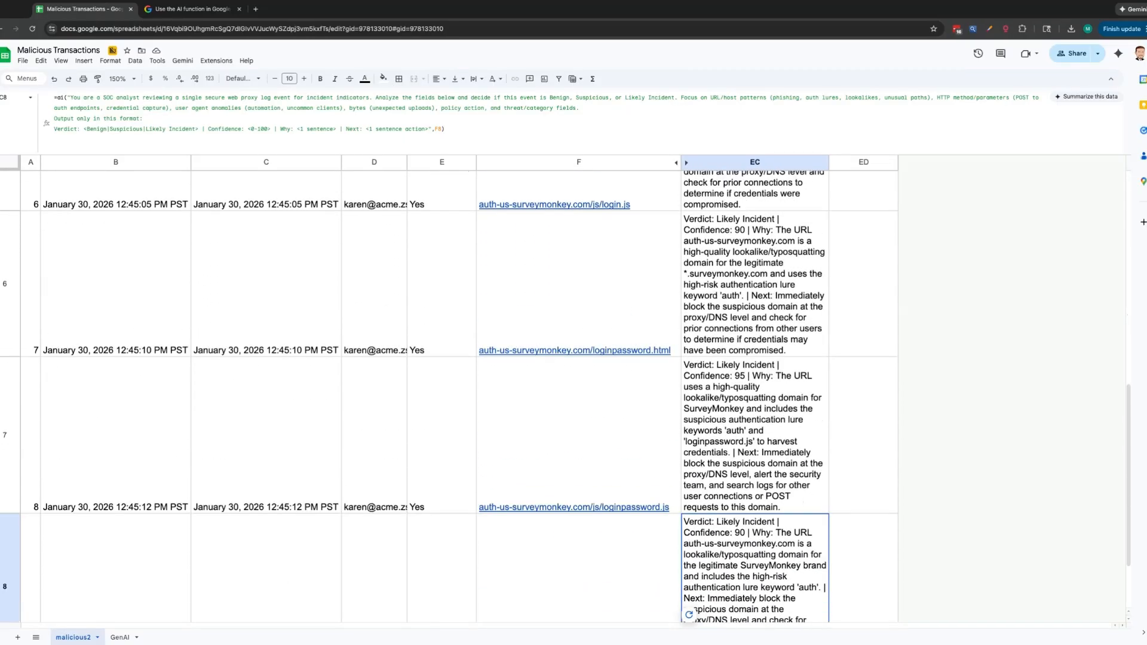
scroll(717, 338, down, 1)
Step: Widen column EC to roughly one and a half times its width so the AI verdicts wrap onto fewer lines
click(741, 351)
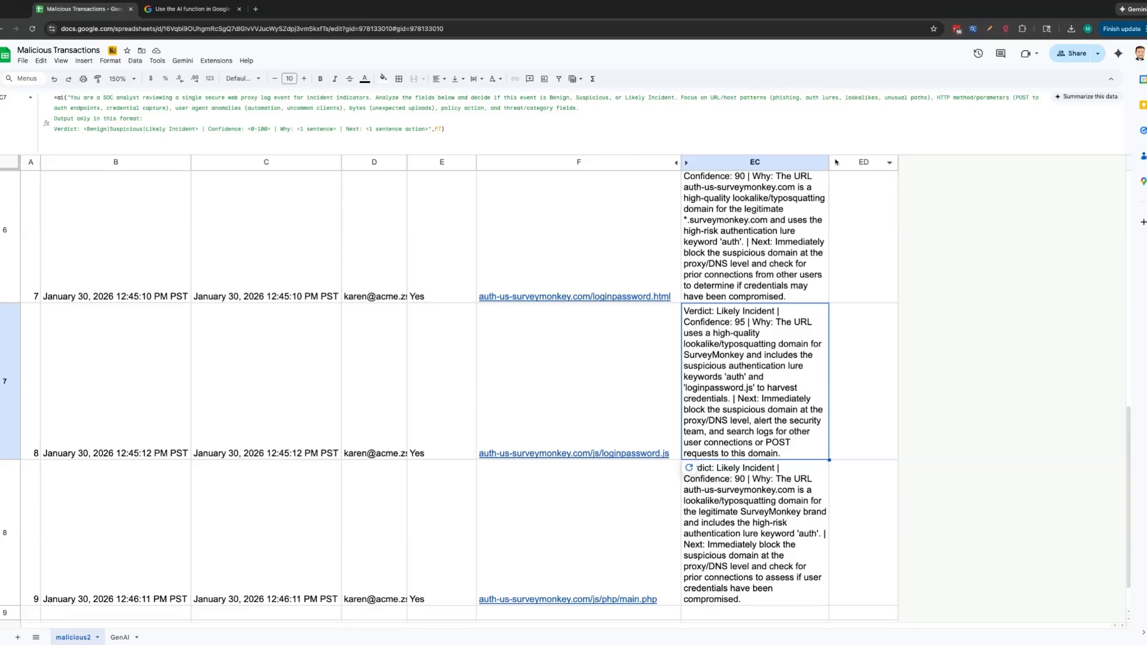
drag(829, 163, 913, 179)
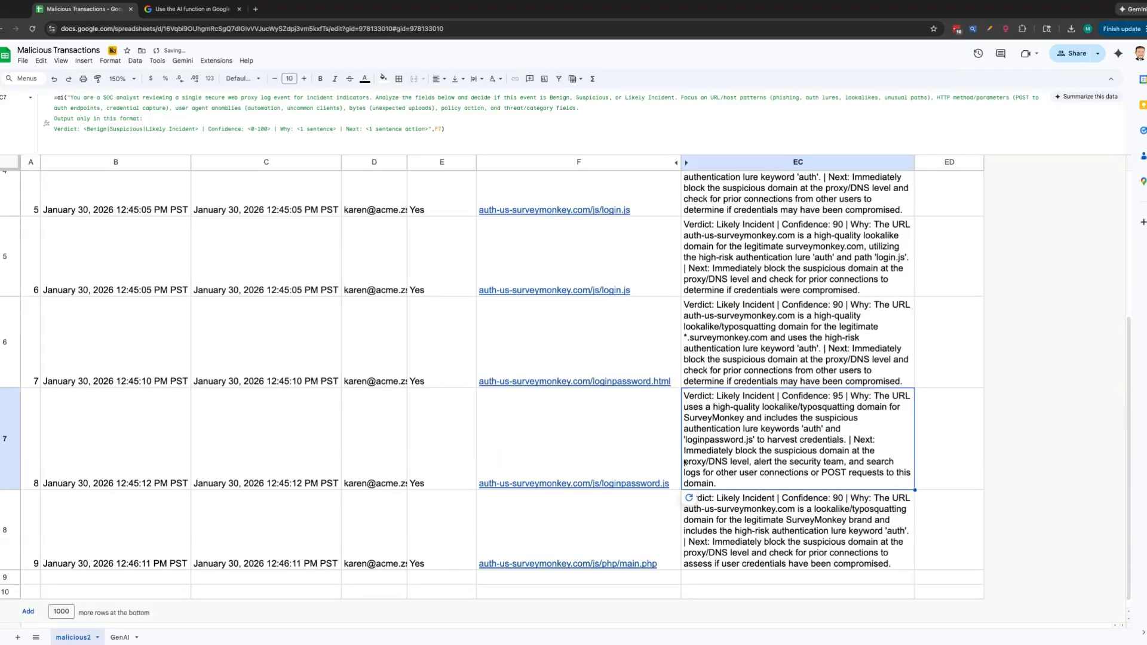
scroll(685, 461, up, 3)
scroll(684, 462, up, 1)
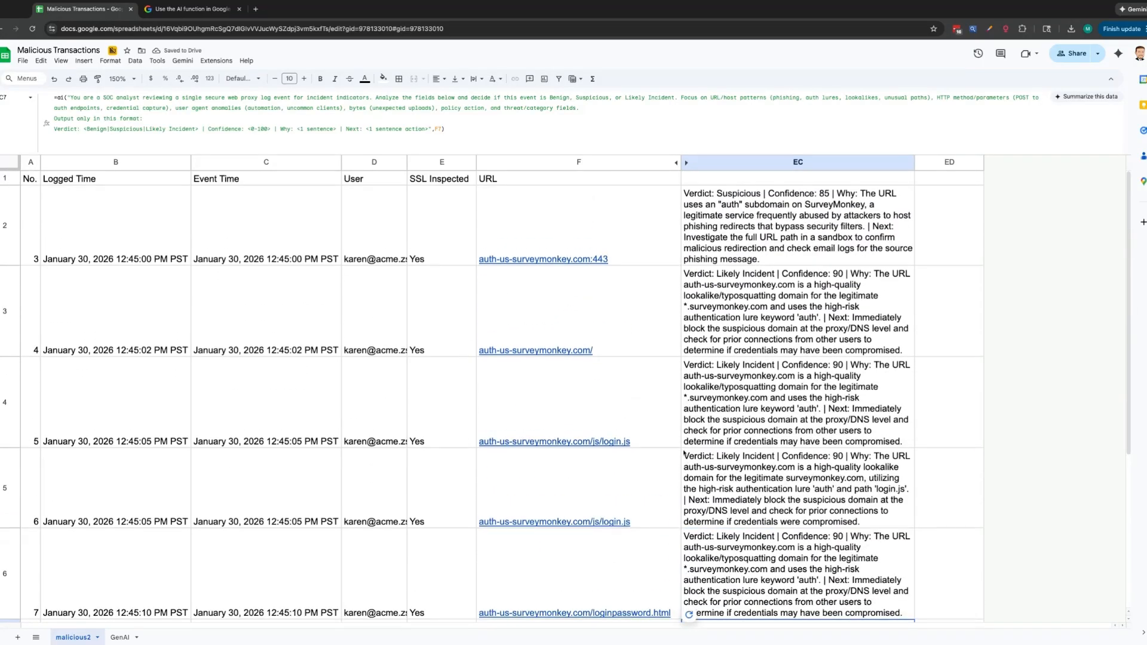